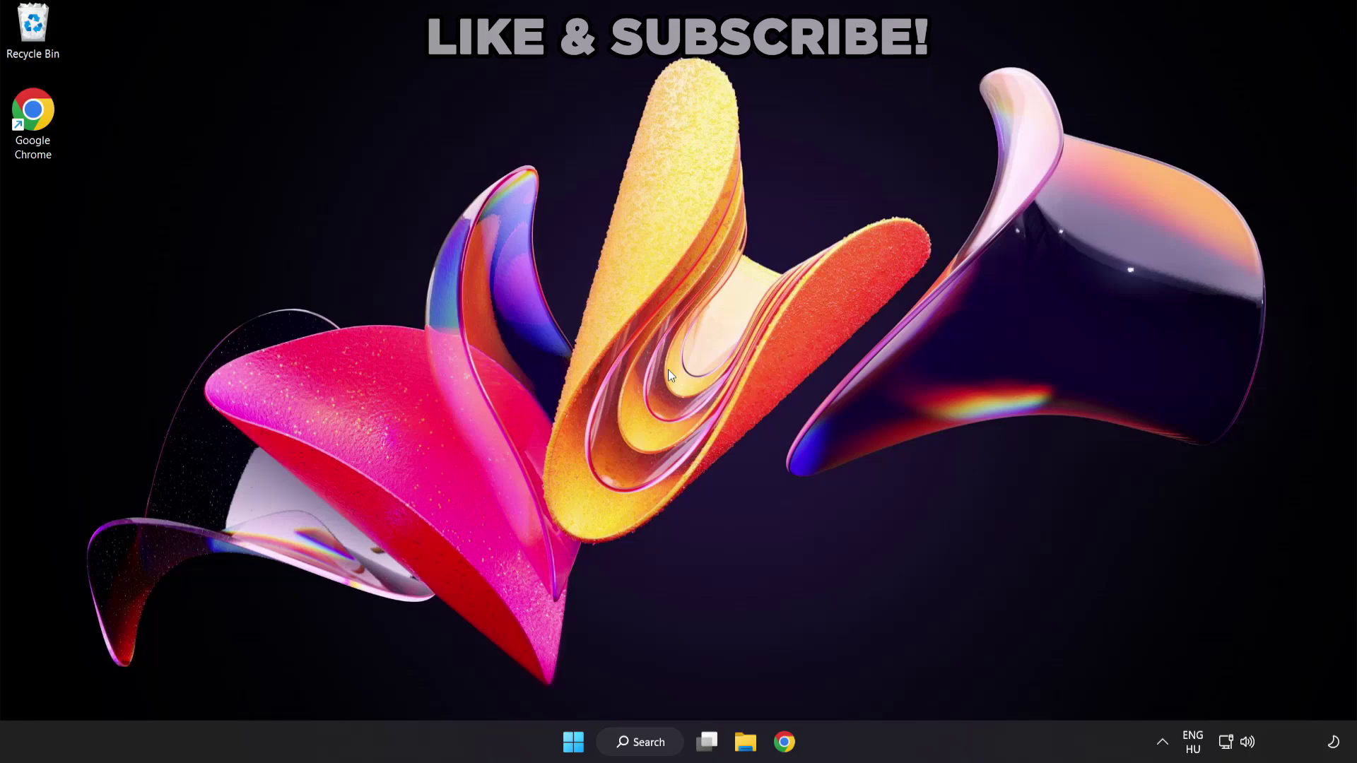
# Search Windows for 'device manager' and launch the Device Manager best match
pyautogui.click(655, 746)
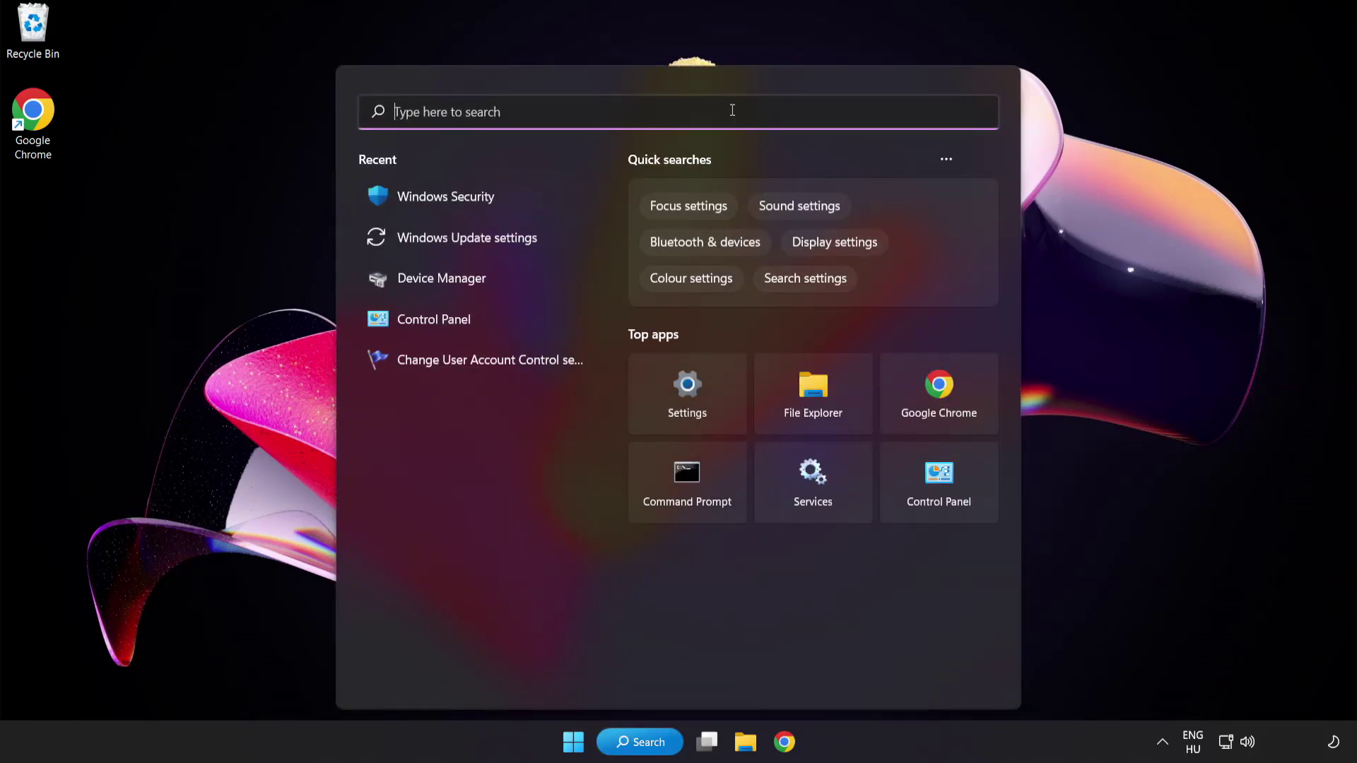
pyautogui.write('device ma')
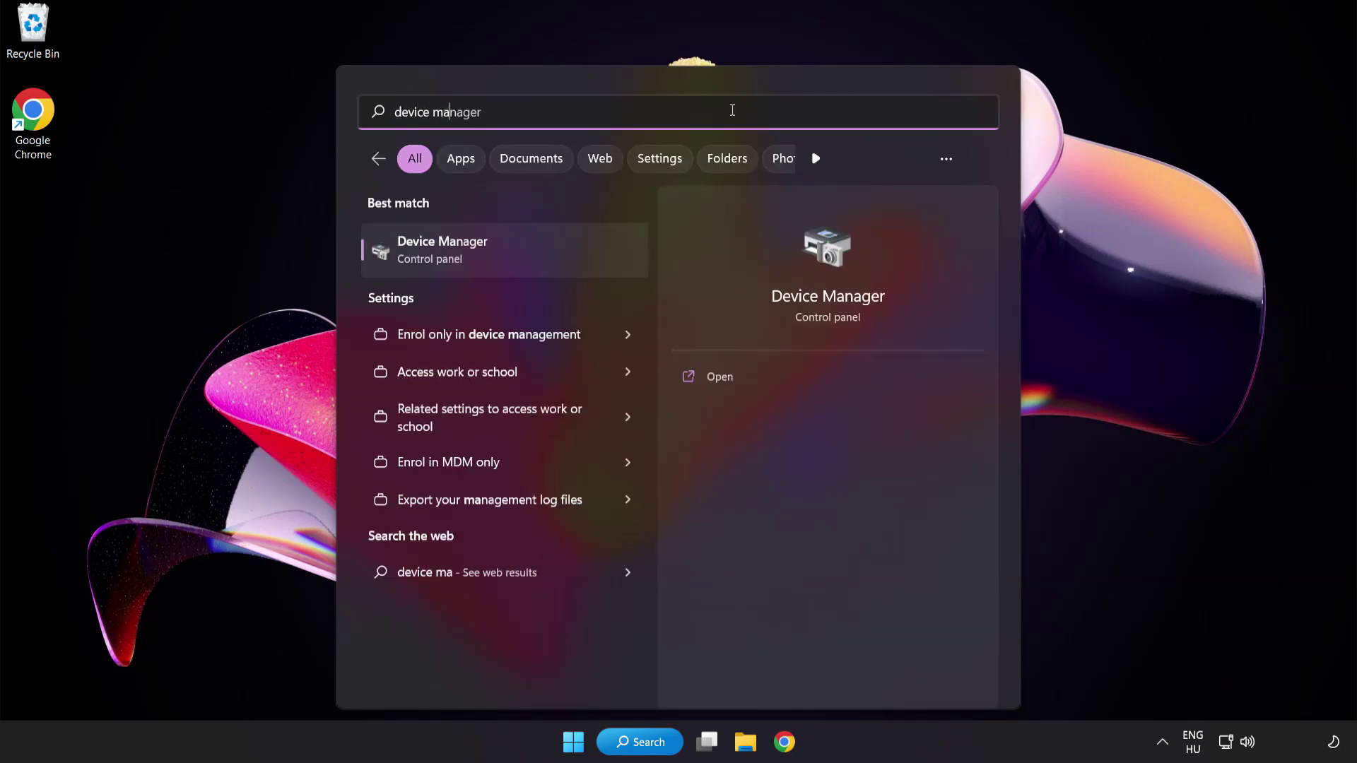
pyautogui.write('nager')
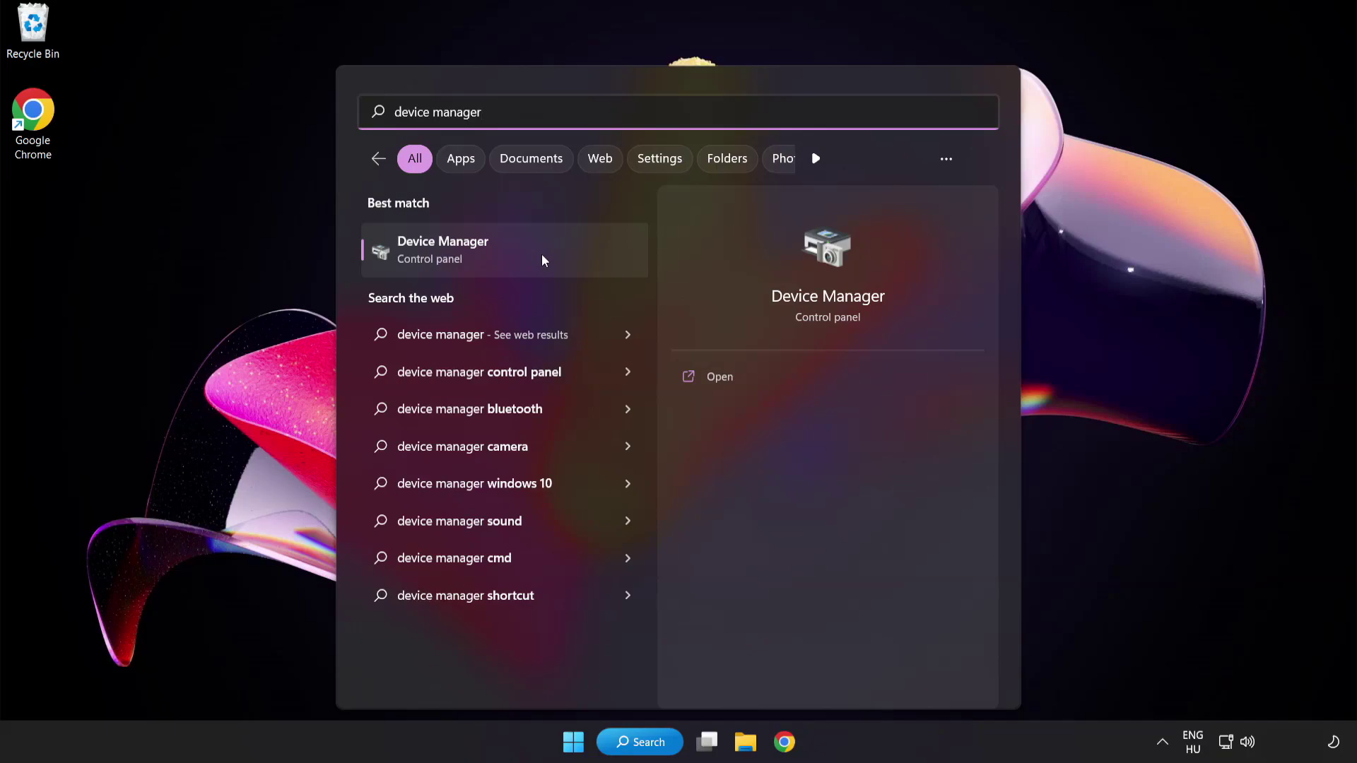
pyautogui.click(541, 253)
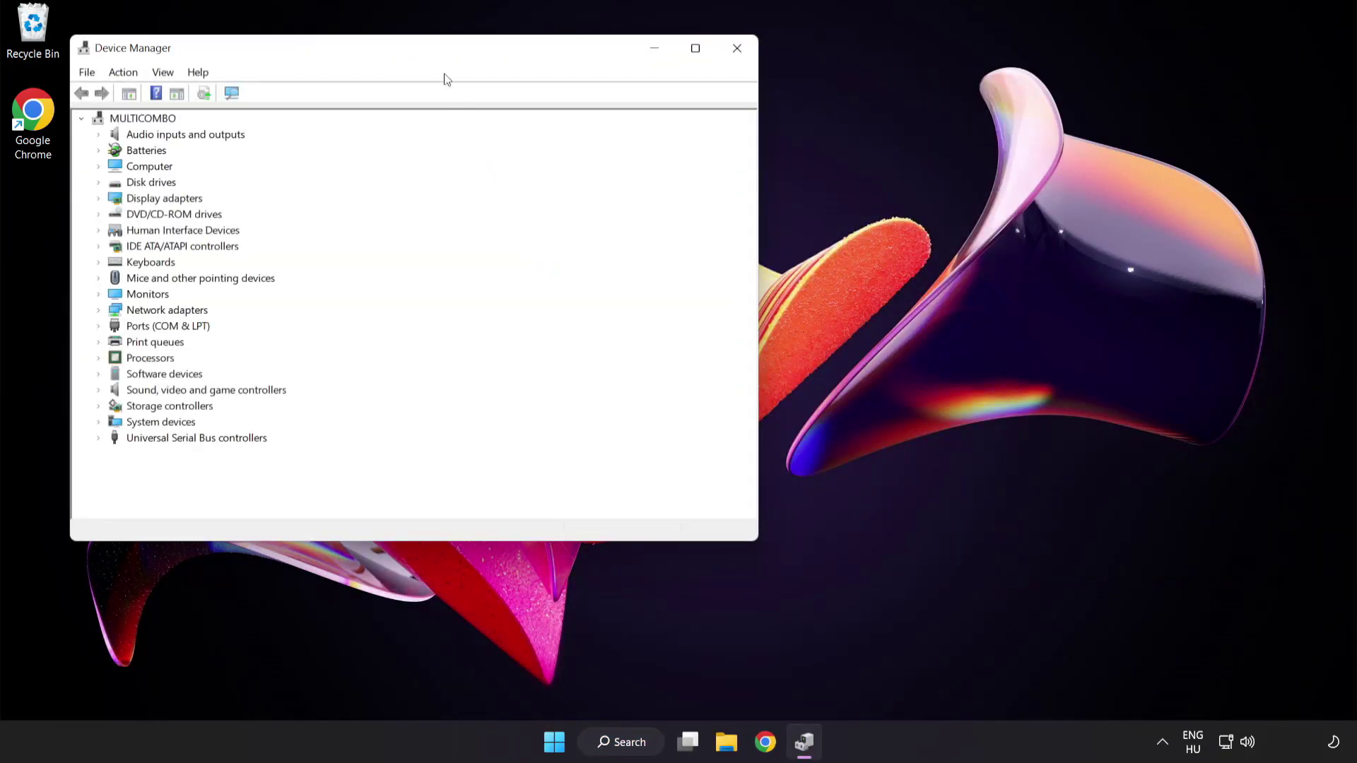
# Expand Display adapters and bring up the actions menu for the VMware SVGA 3D adapter
pyautogui.moveTo(437, 51); pyautogui.dragTo(665, 141)
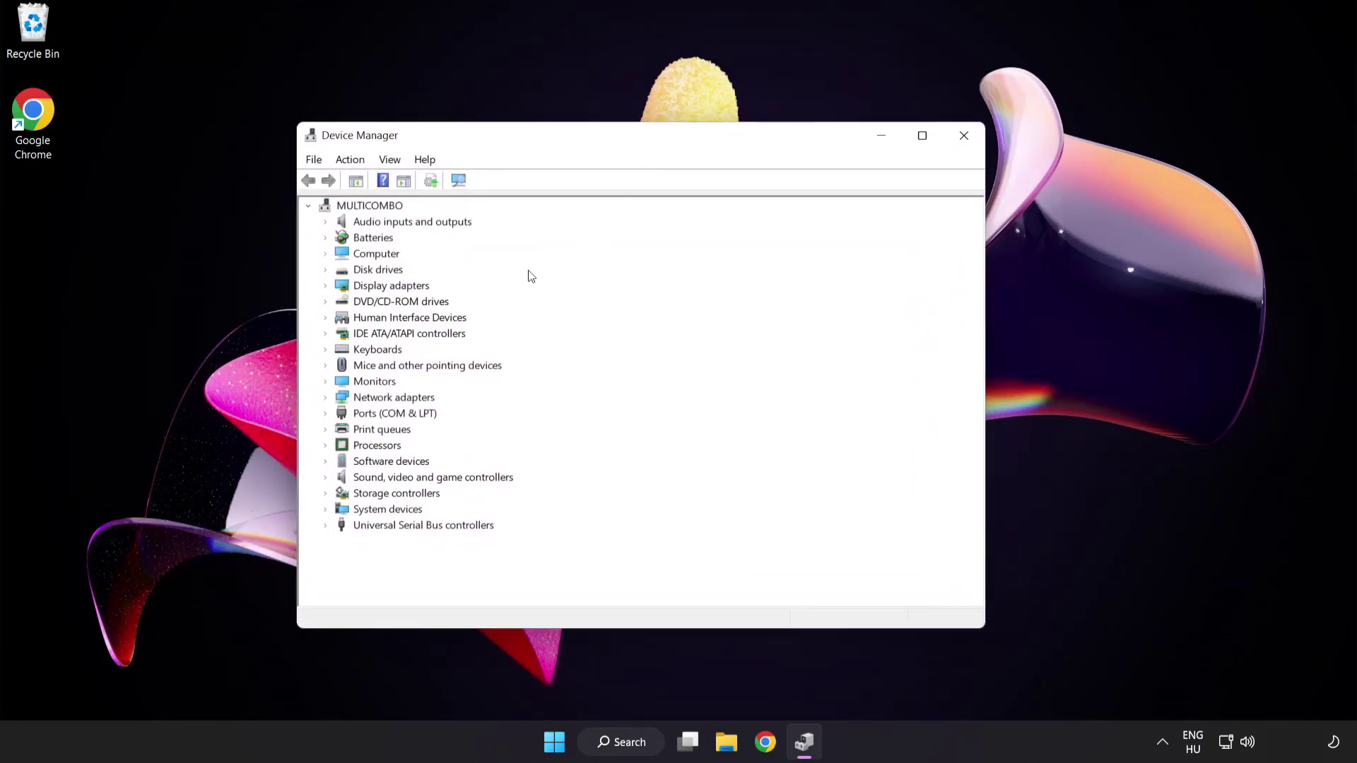
pyautogui.click(371, 291)
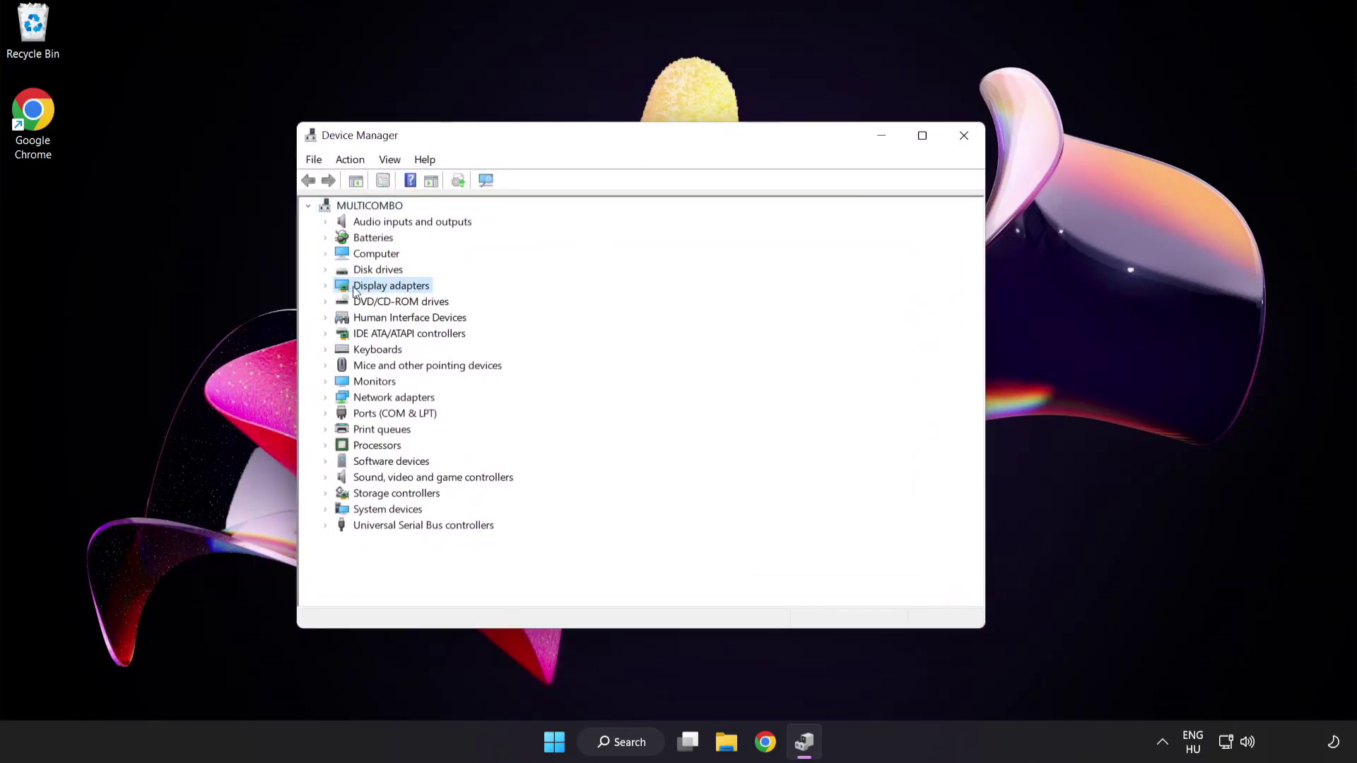
pyautogui.click(327, 287)
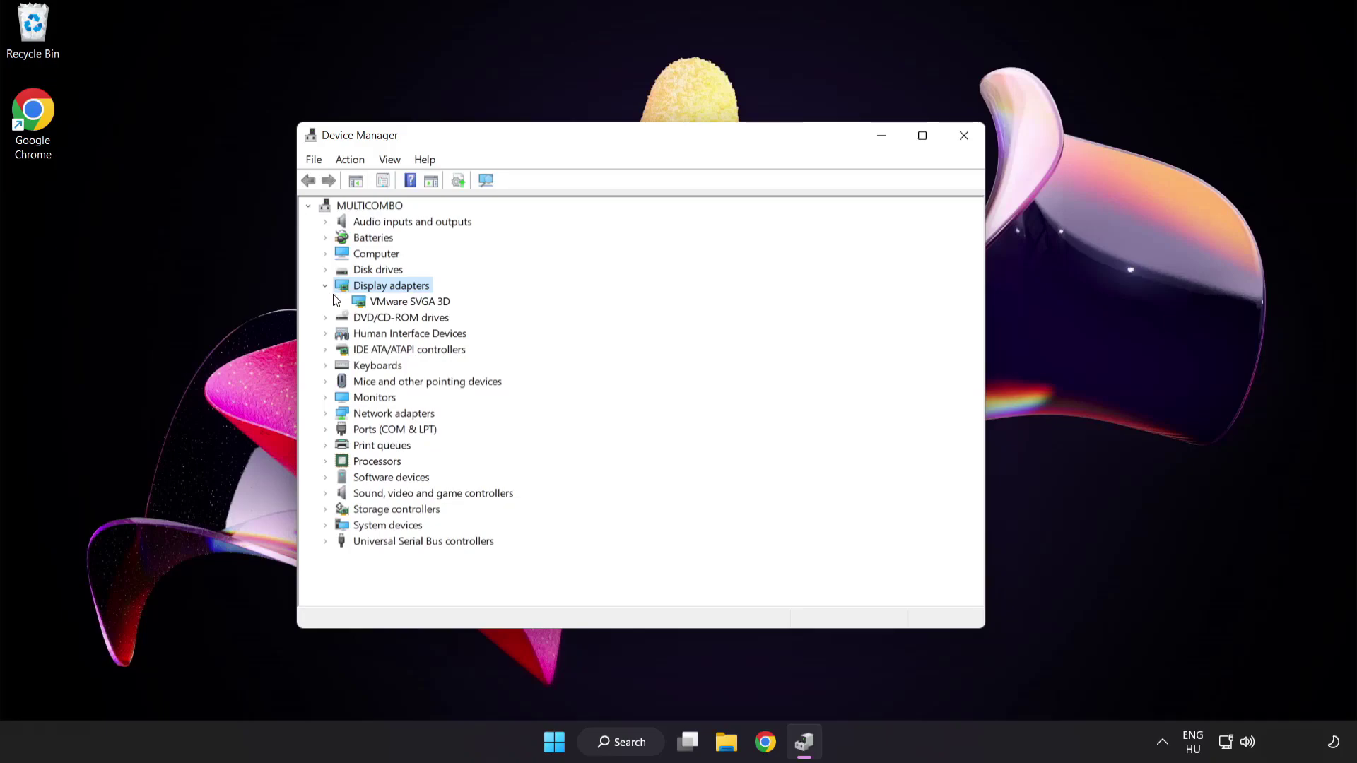
pyautogui.click(358, 307)
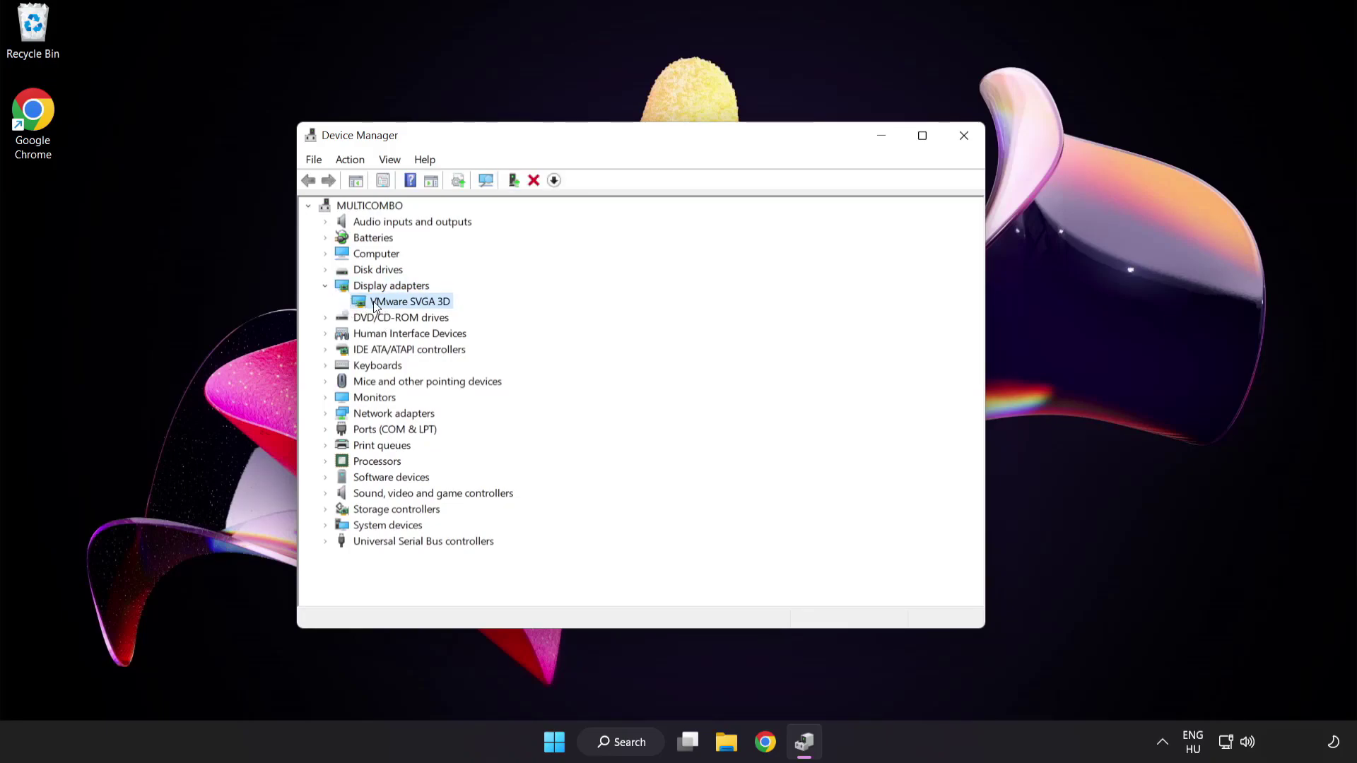
pyautogui.rightClick(406, 306)
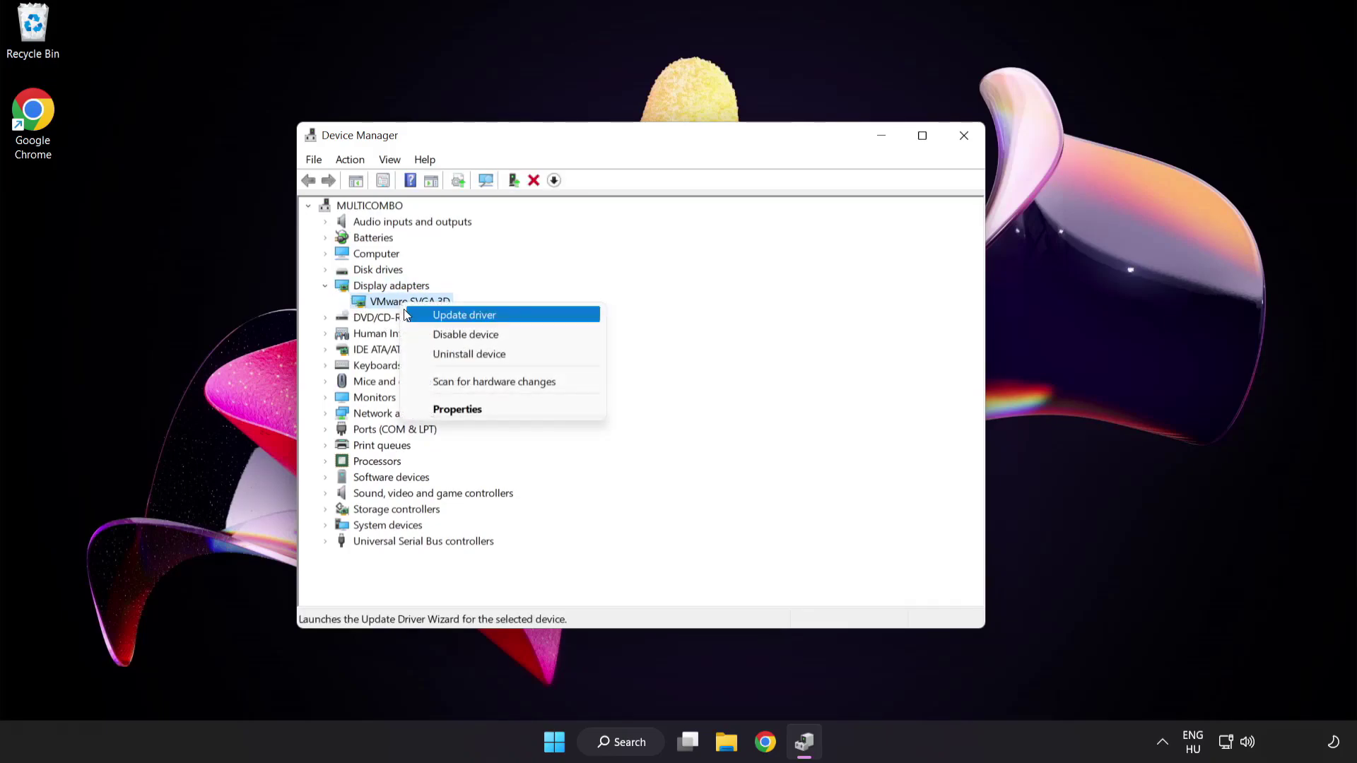
# Search automatically for a VMware SVGA 3D driver and close the wizard once it reports the best driver installed
pyautogui.click(526, 316)
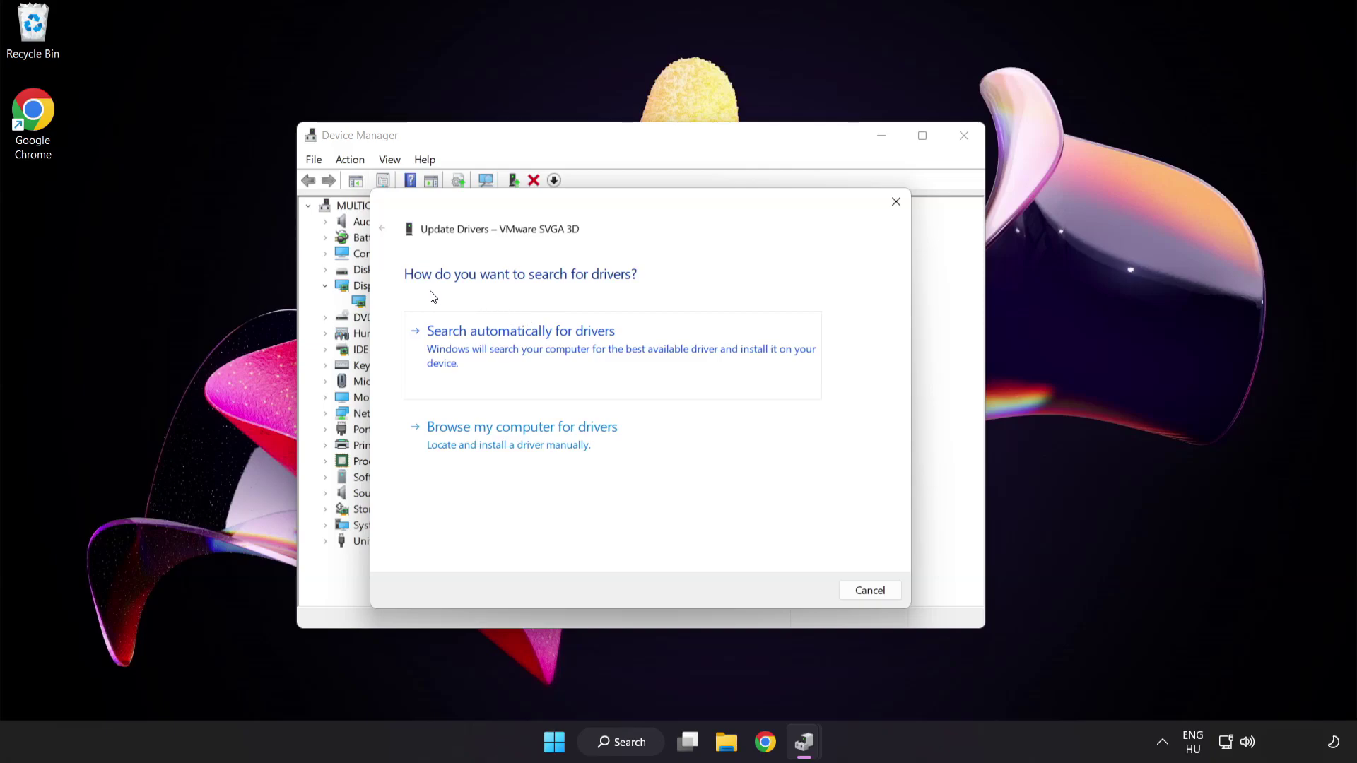
pyautogui.click(590, 345)
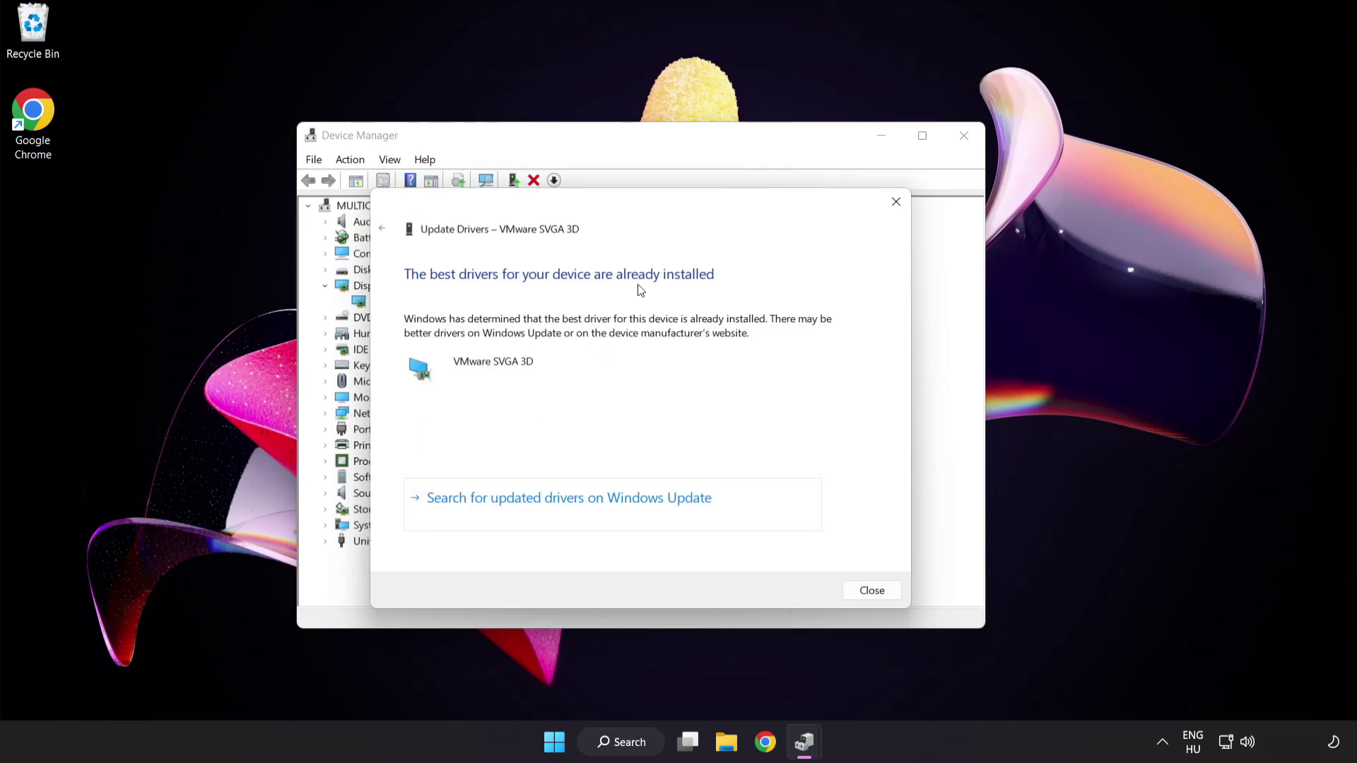
pyautogui.click(867, 592)
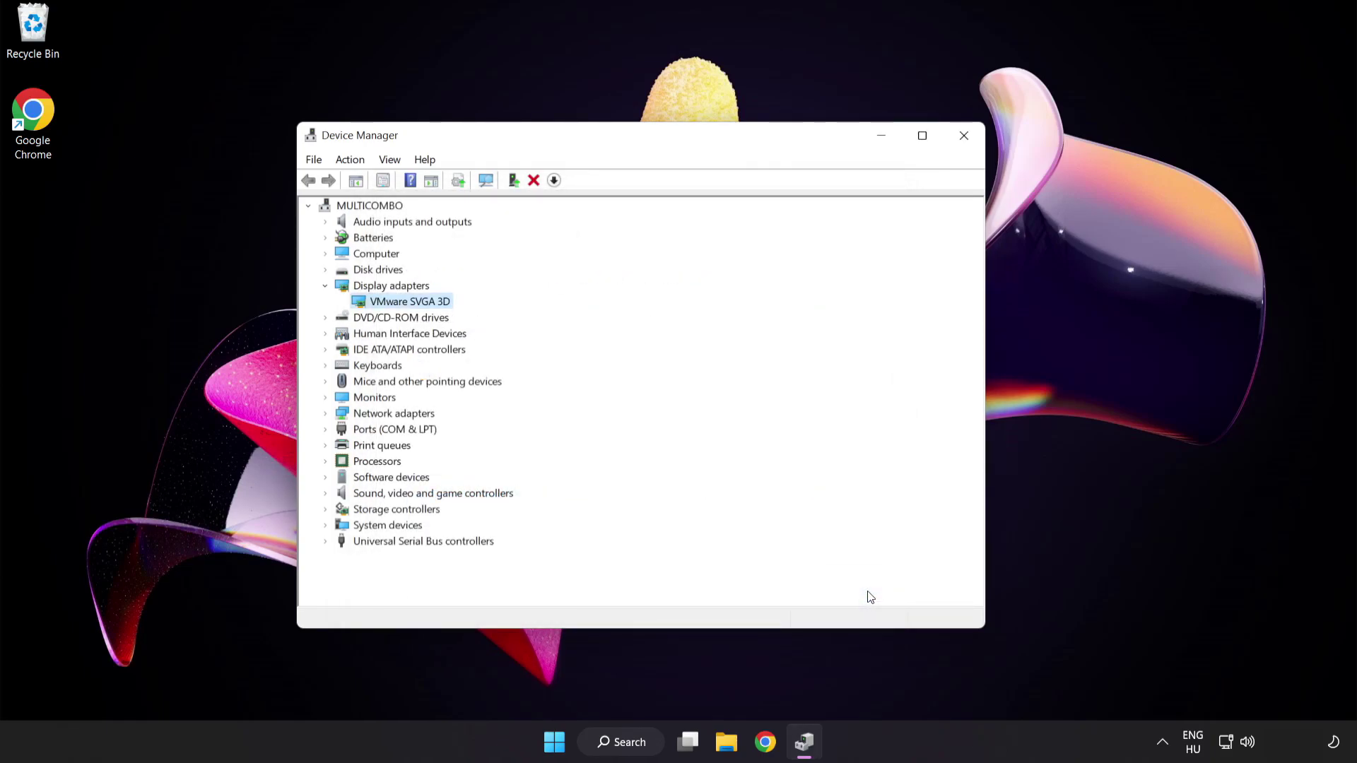
# Close Device Manager and search Windows for 'update'
pyautogui.click(963, 137)
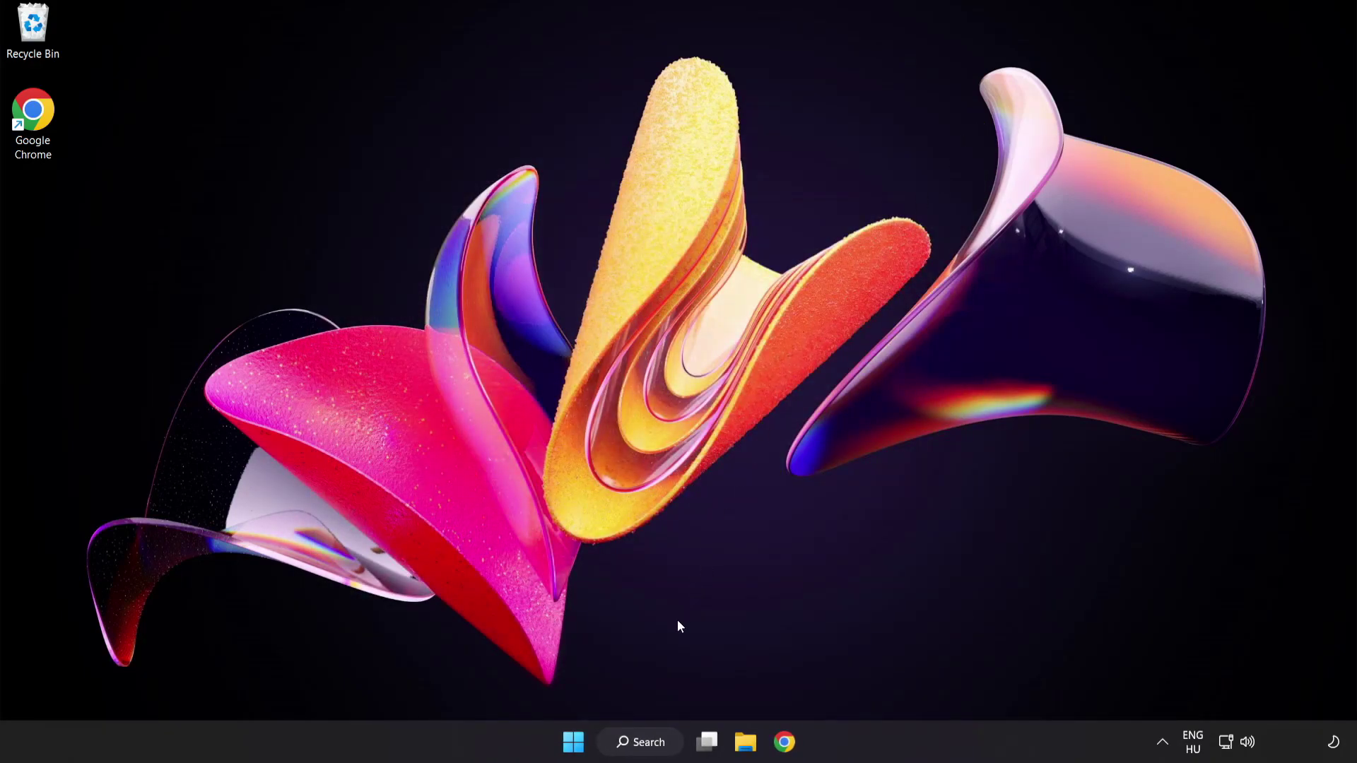
pyautogui.click(657, 747)
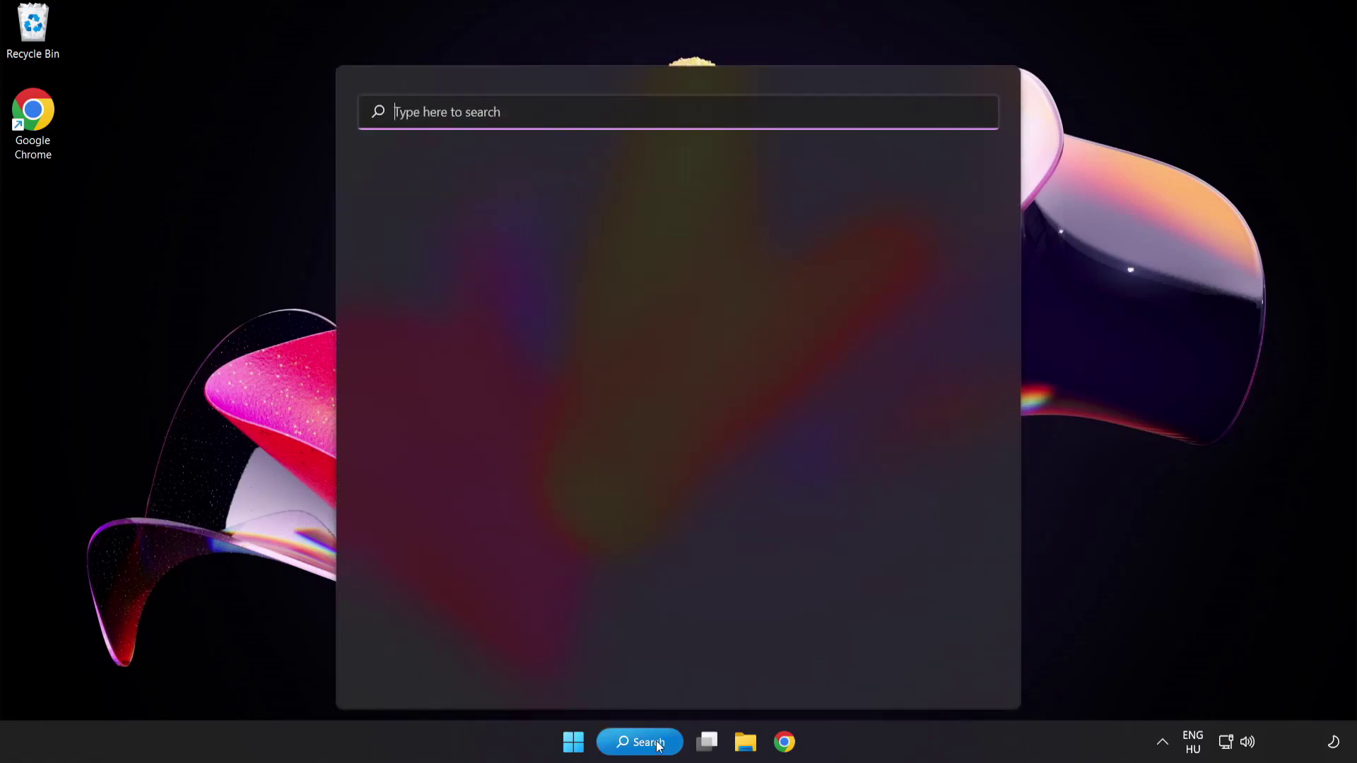
pyautogui.write('update')
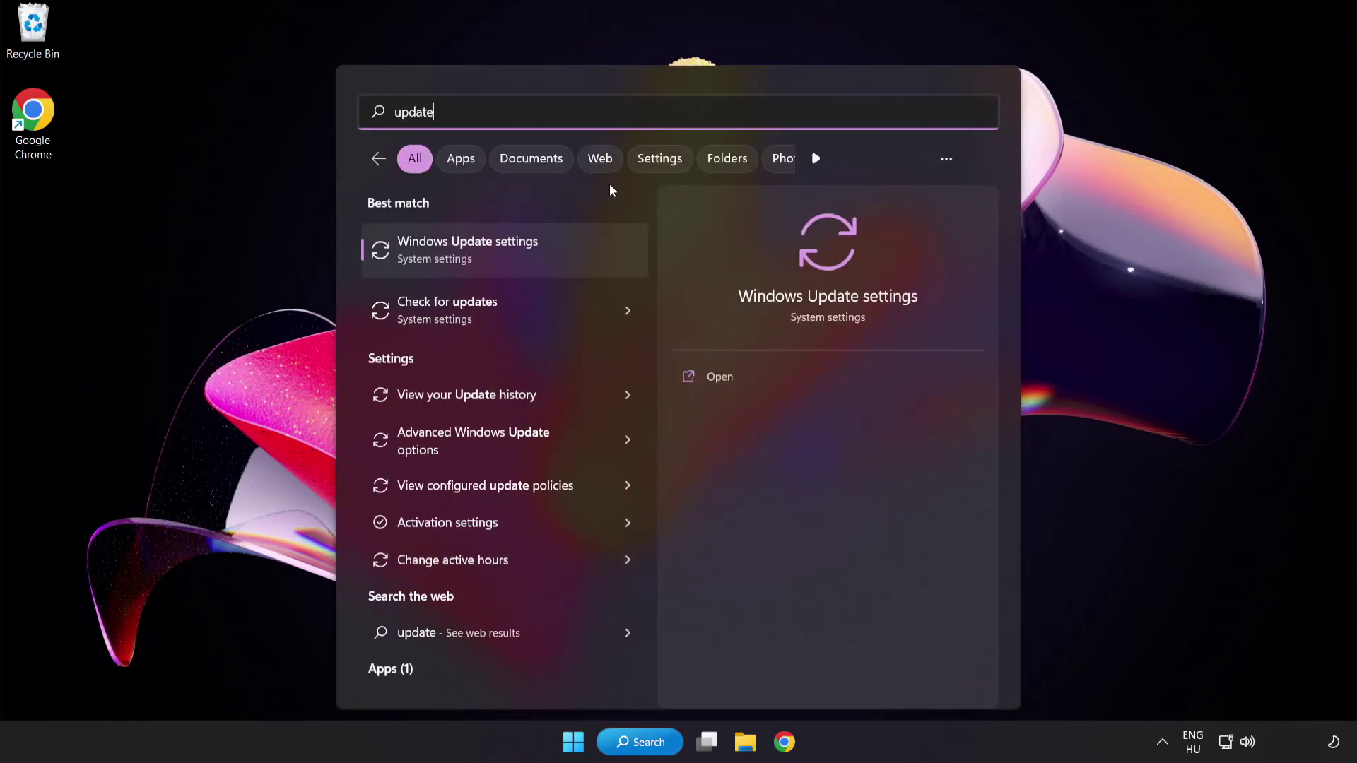
# Check for updates in Windows Update settings, confirm the PC is up to date, then close Settings
pyautogui.click(518, 258)
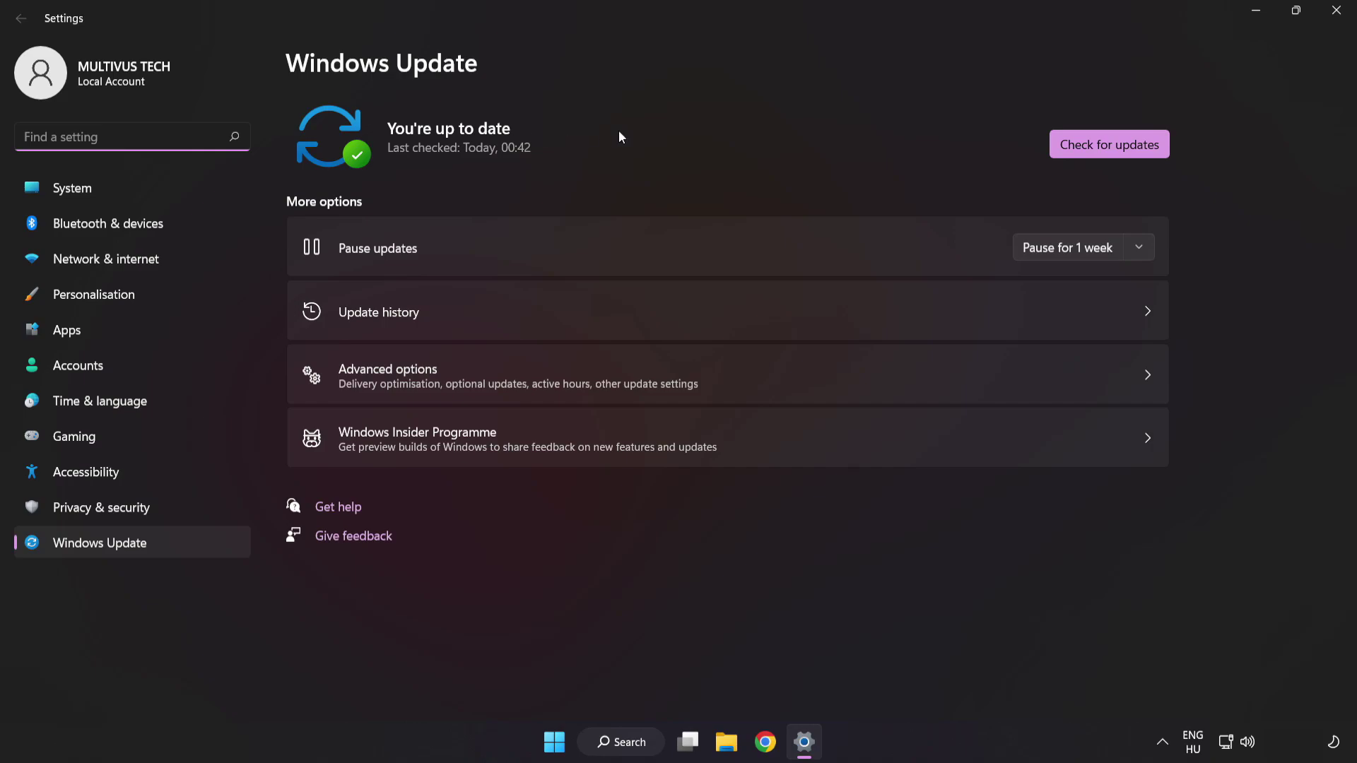
pyautogui.click(1104, 152)
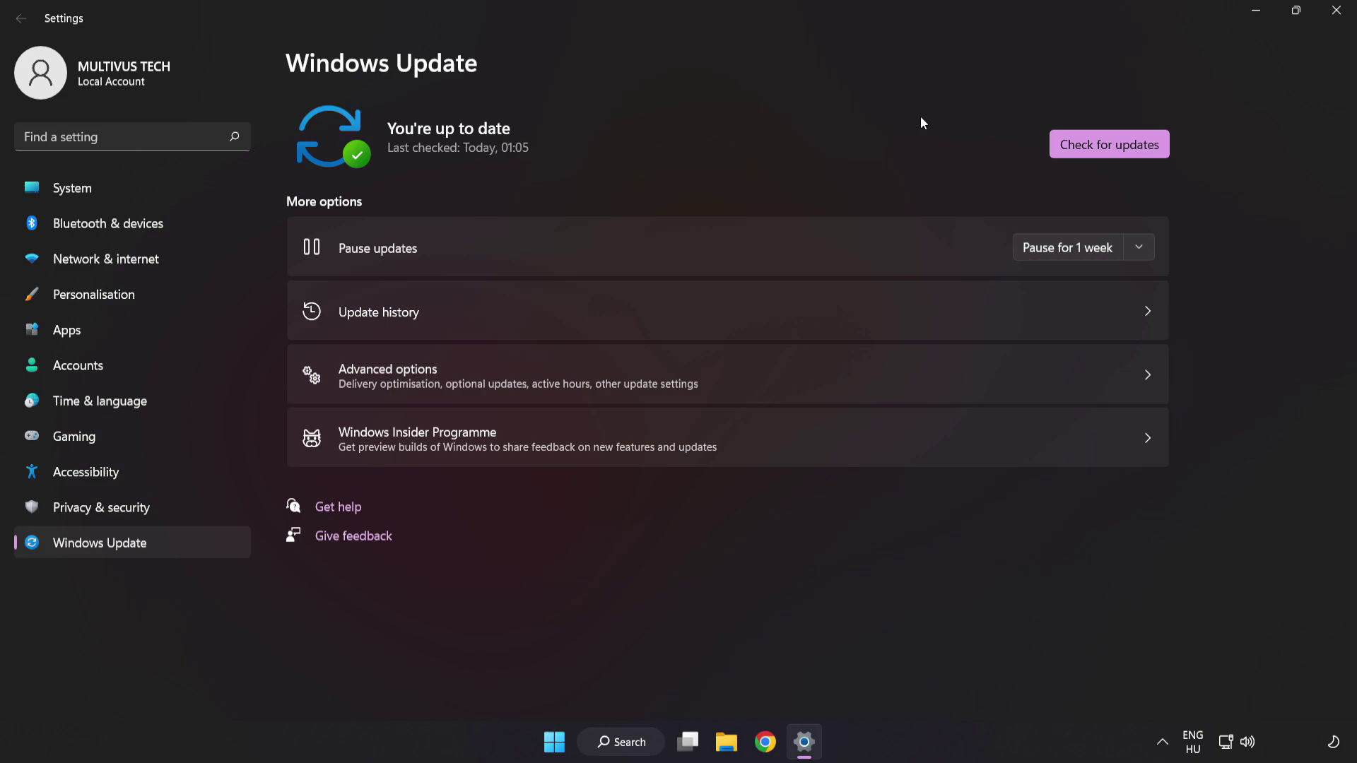
pyautogui.click(1334, 19)
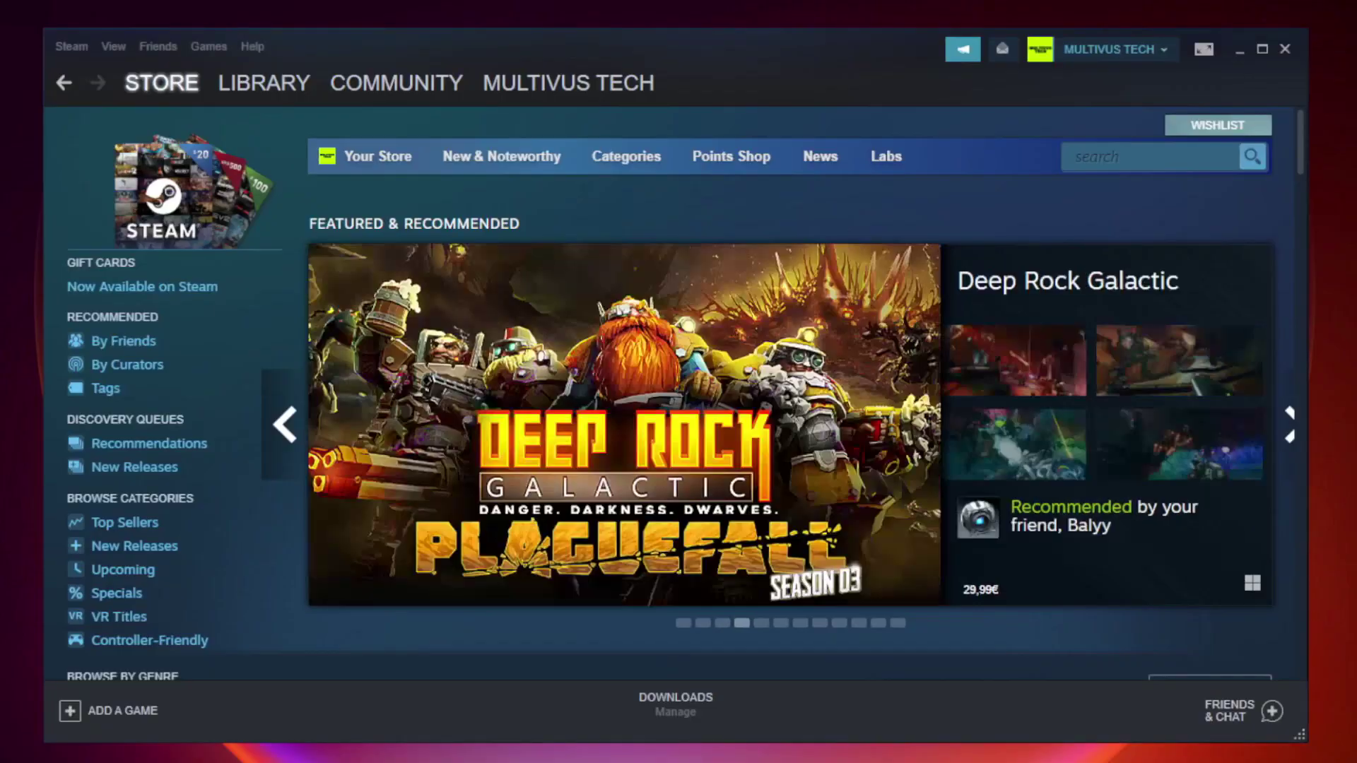
# Switch Steam to the Library and open Properties for YOUR NOT WORKING GAME (Unturned)
pyautogui.moveTo(222, 86)
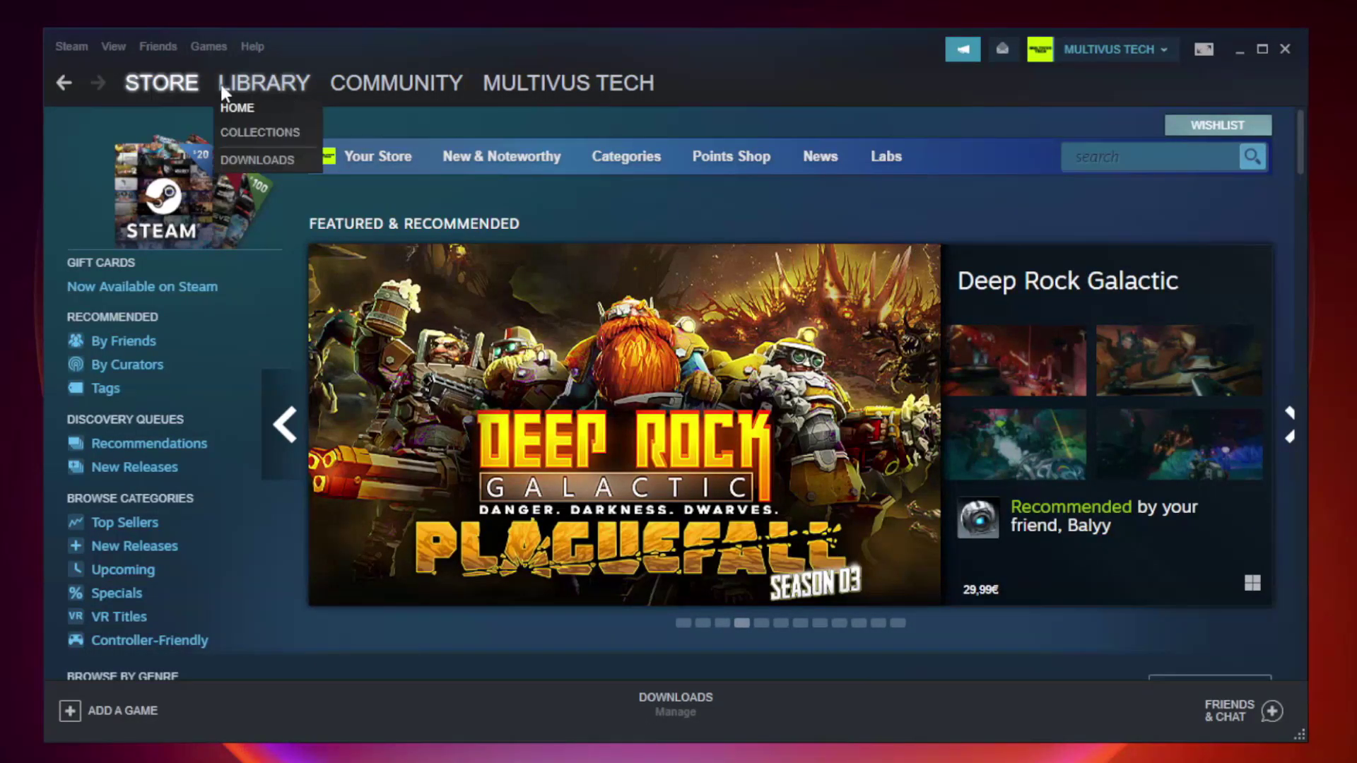
pyautogui.click(274, 90)
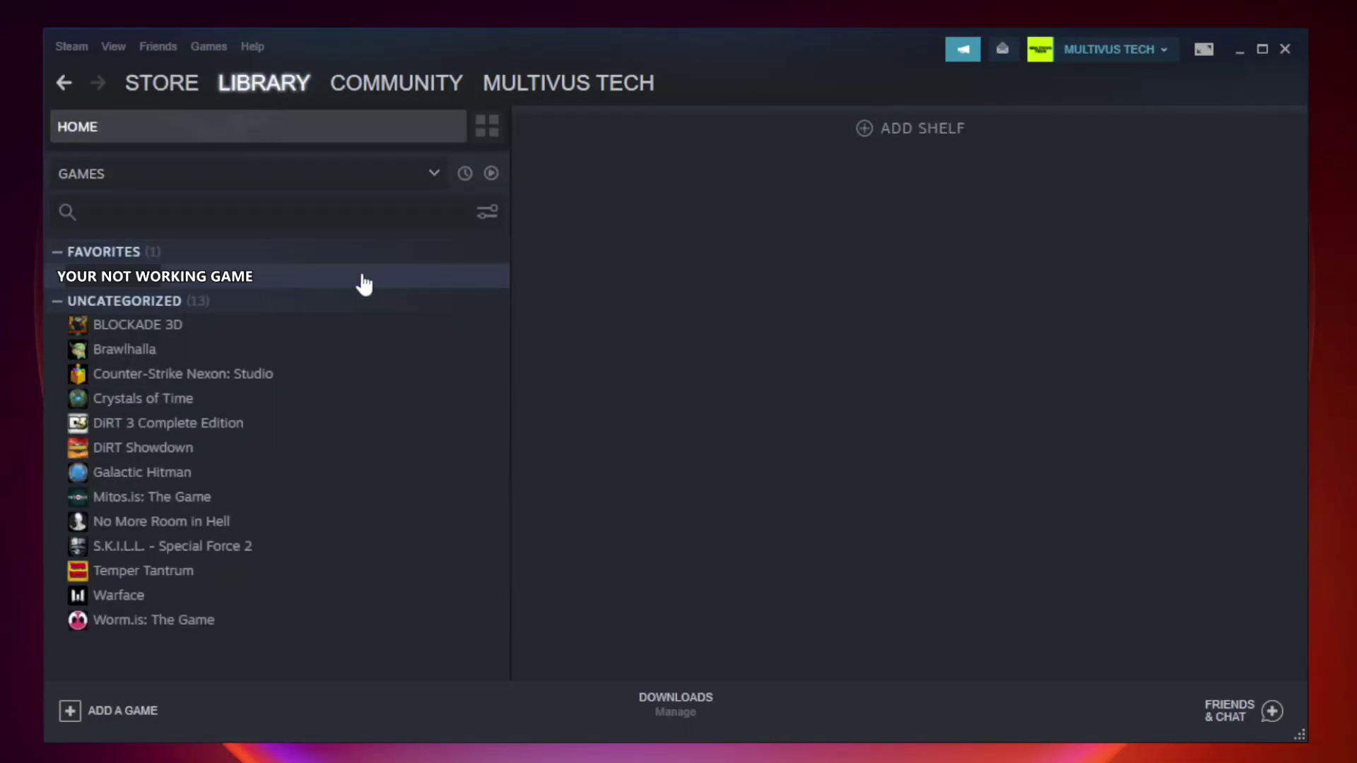
pyautogui.rightClick(294, 284)
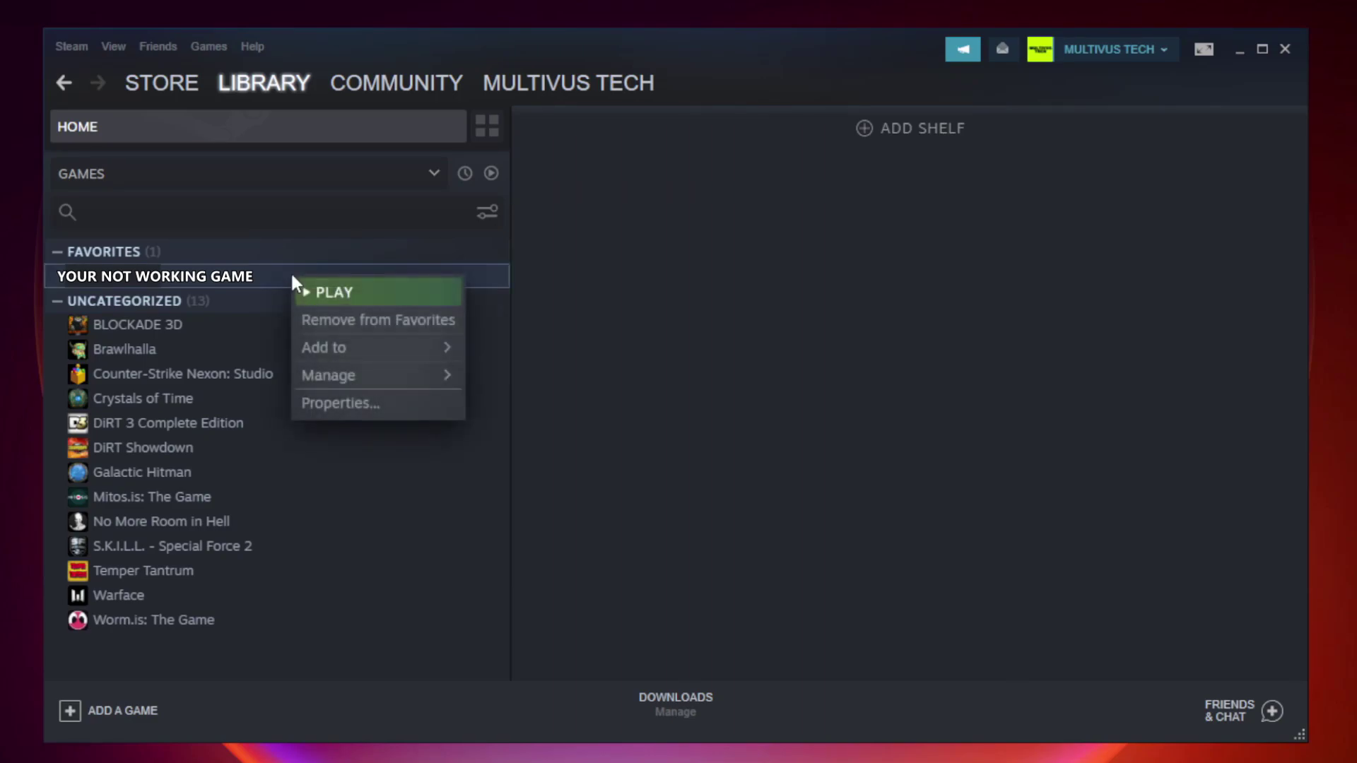
pyautogui.click(374, 404)
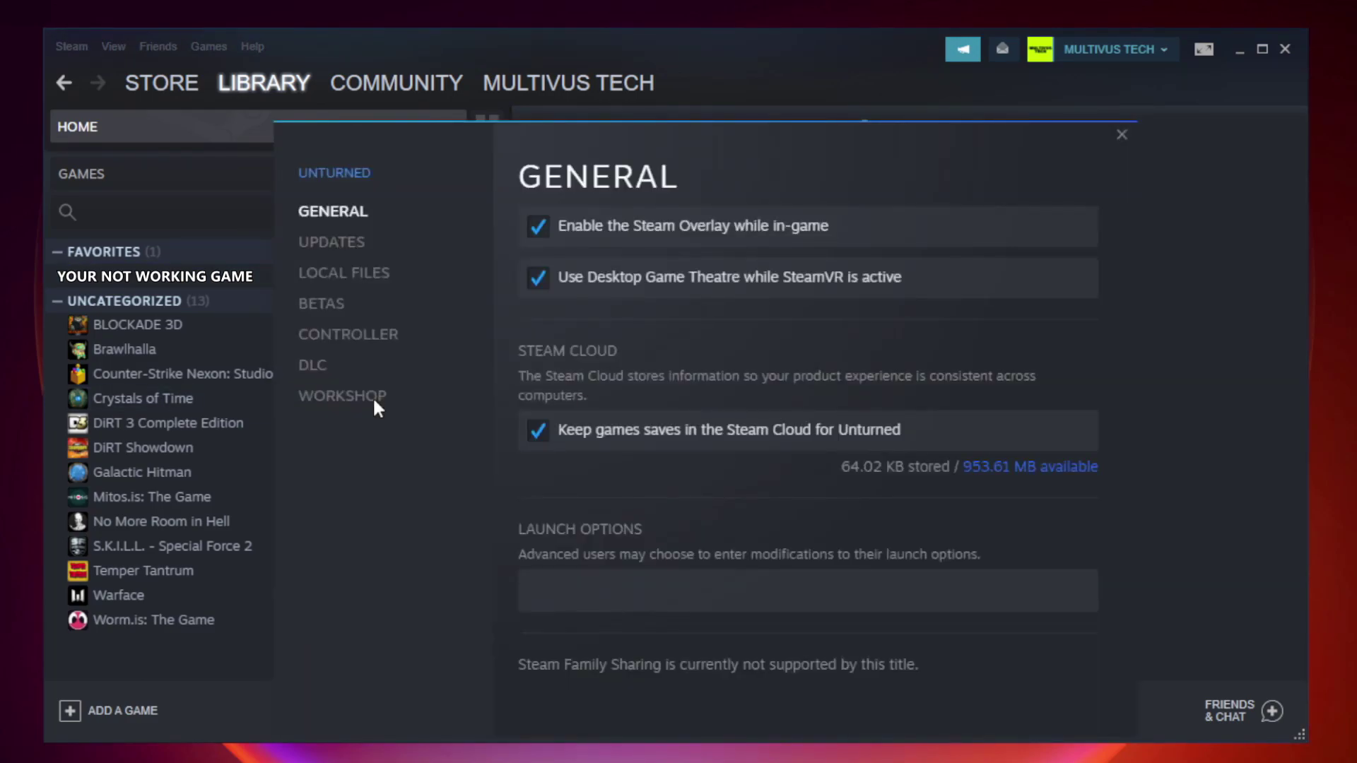
# Verify the integrity of Unturned's local files, with all 9192 files validated successfully
pyautogui.click(362, 283)
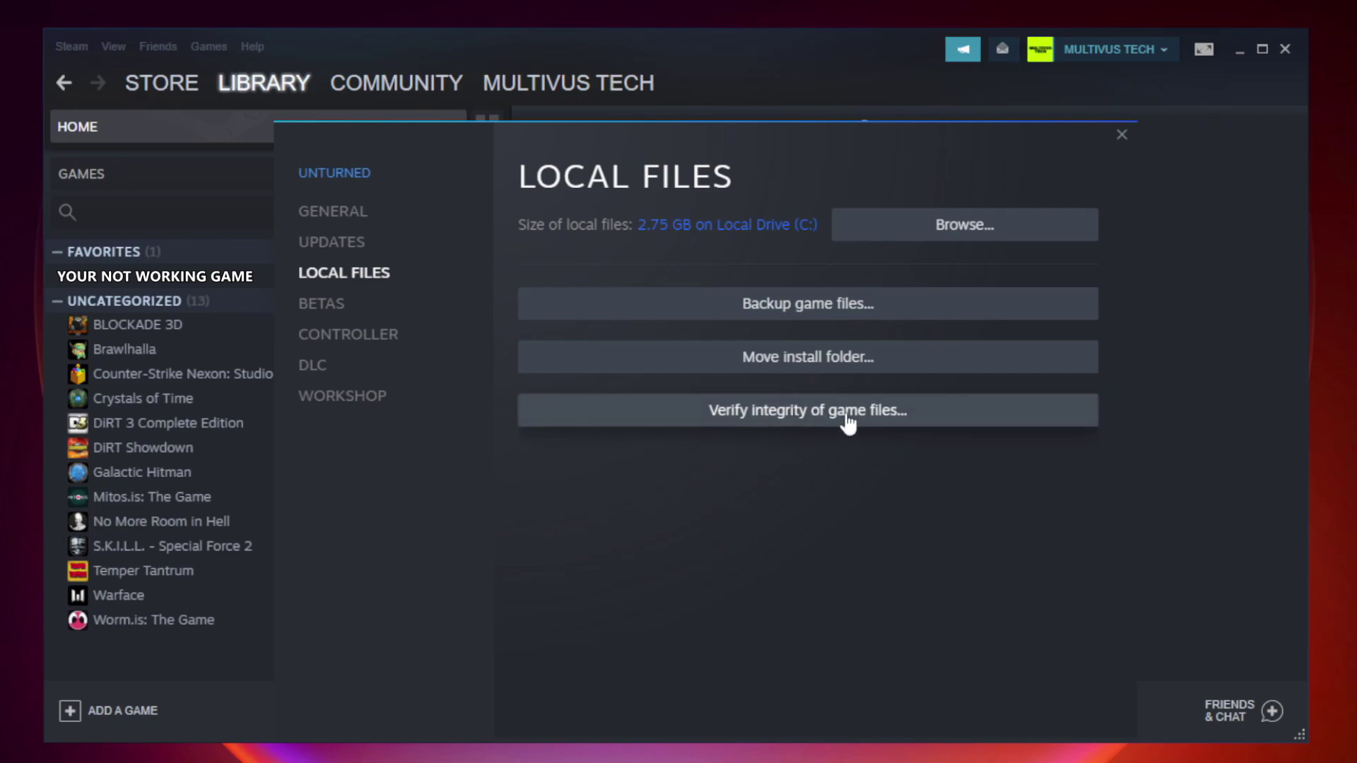
pyautogui.click(821, 417)
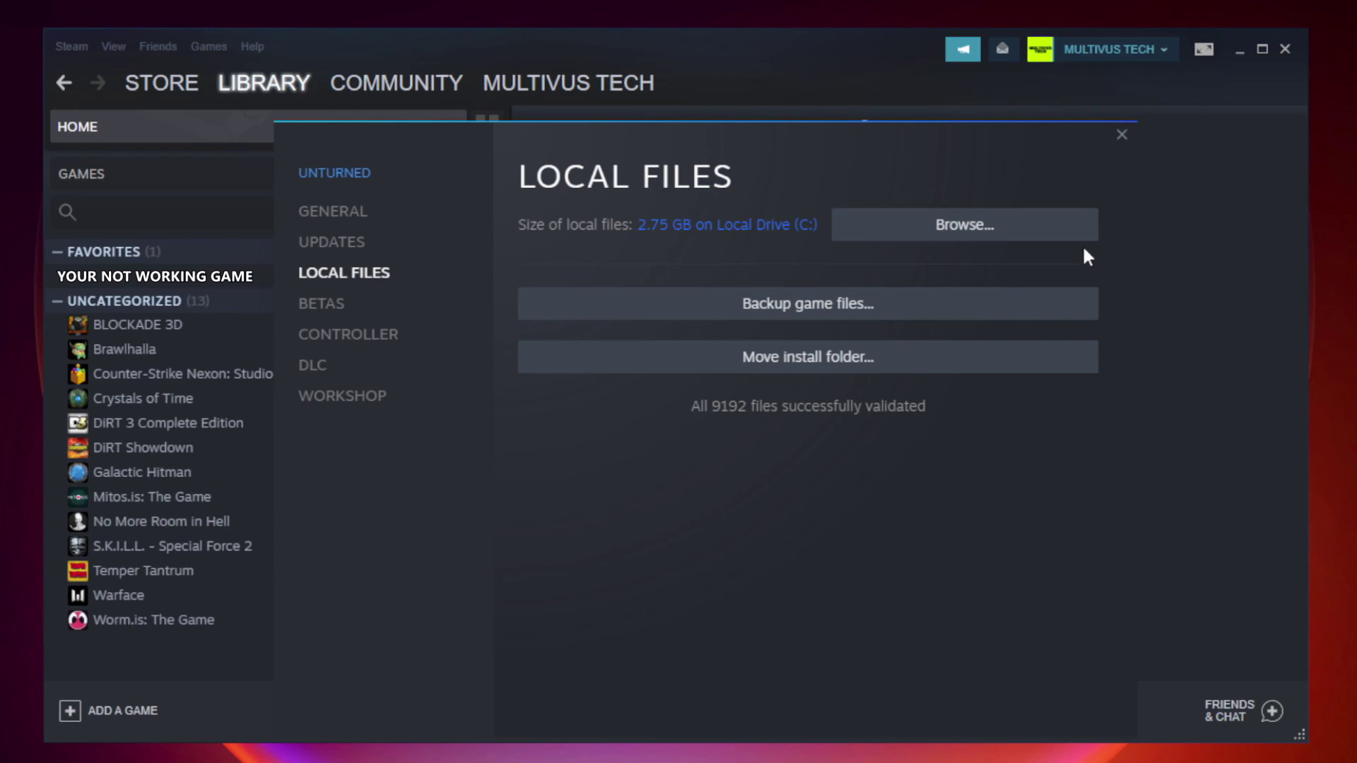
# Browse to the game's install folder under steamapps\common and bring up the game shortcut's actions
pyautogui.click(968, 226)
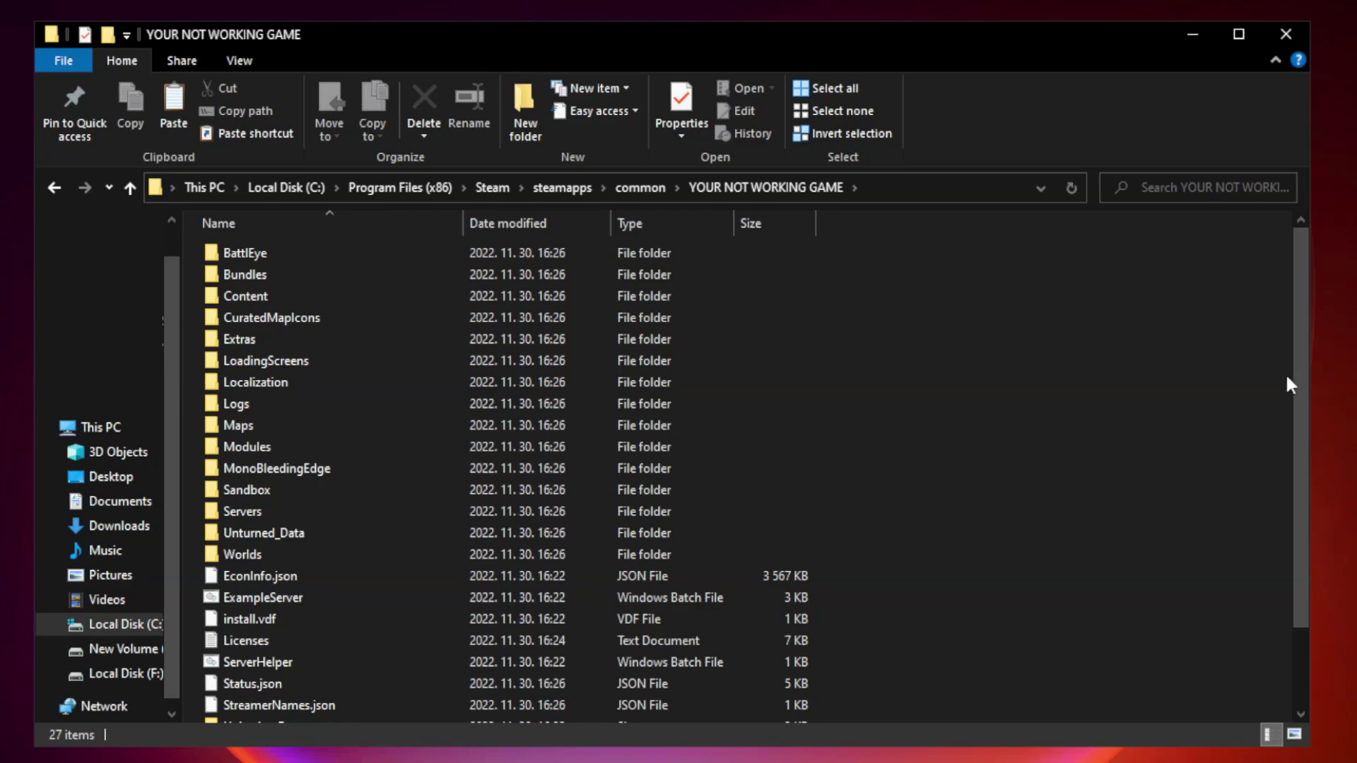
pyautogui.moveTo(1302, 370); pyautogui.dragTo(1303, 486)
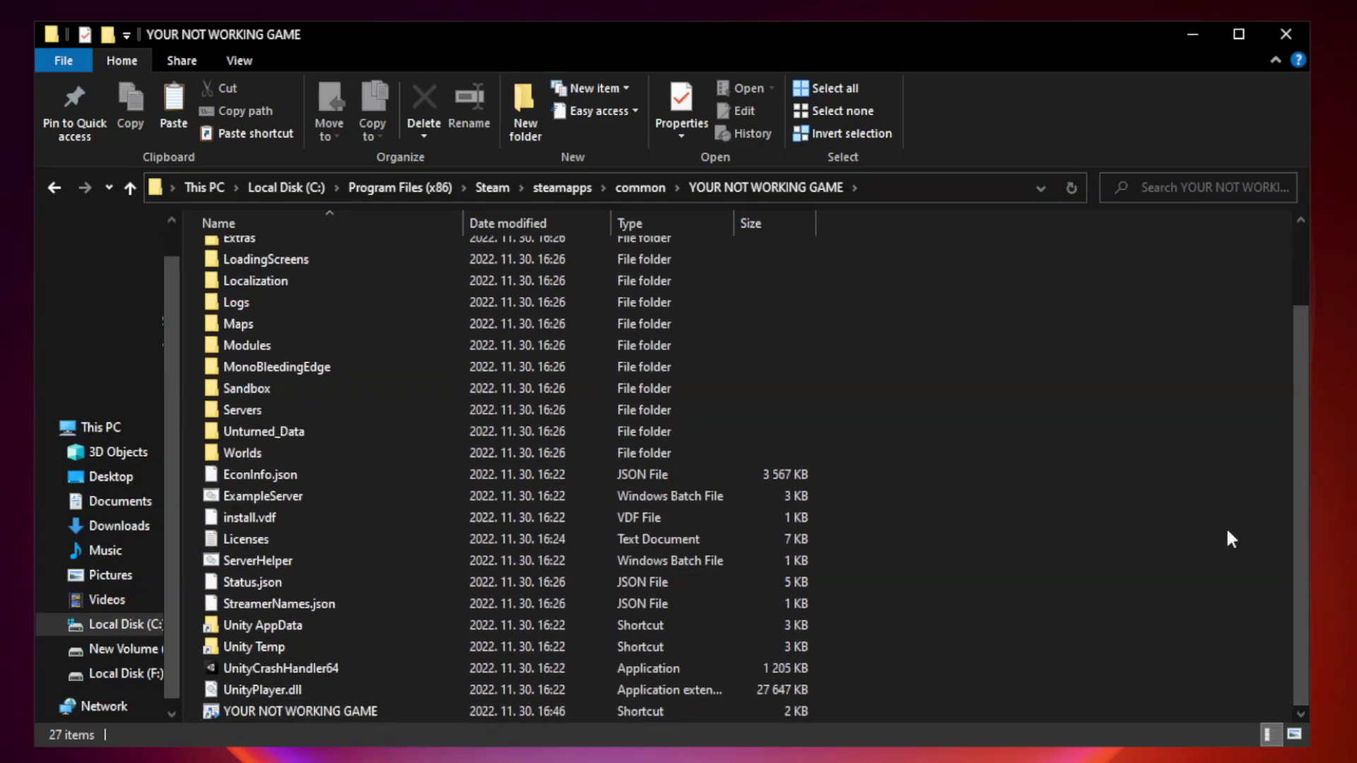
pyautogui.click(538, 710)
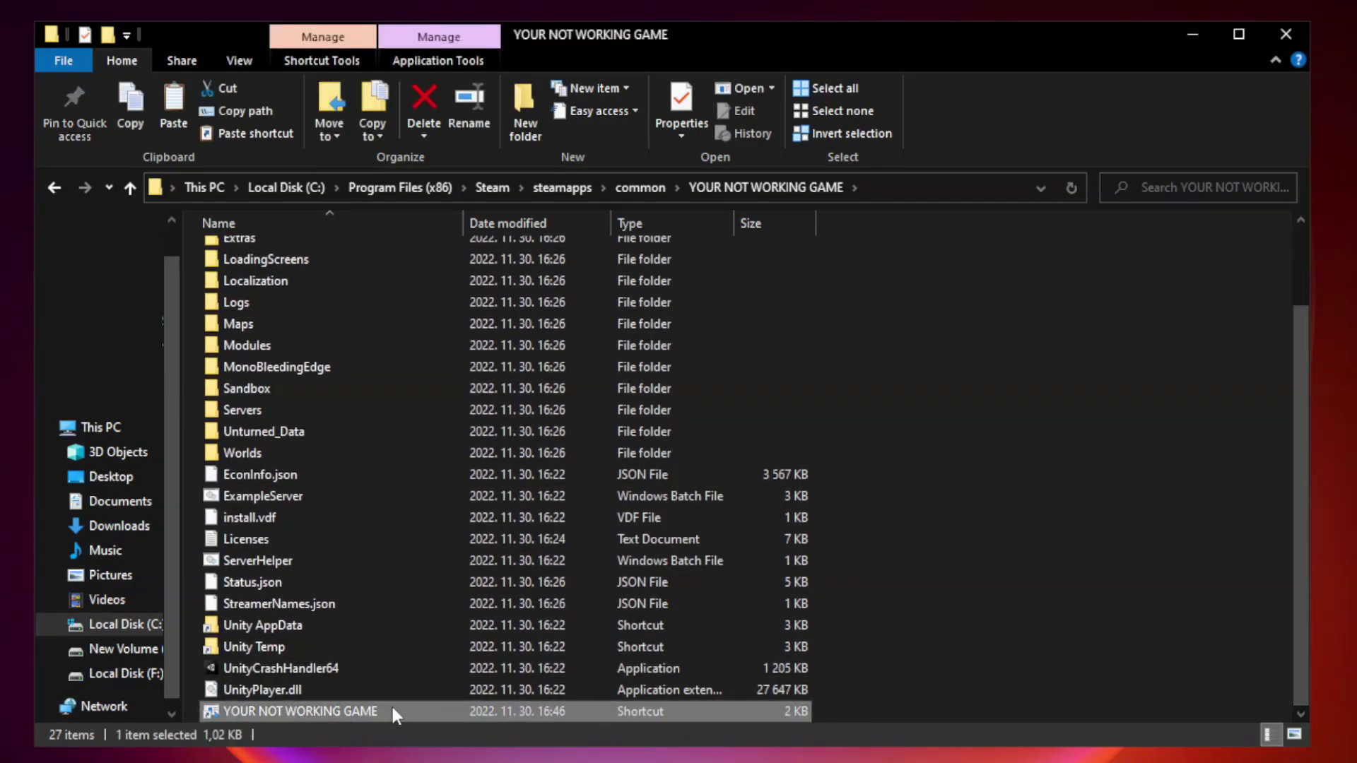
pyautogui.rightClick(459, 706)
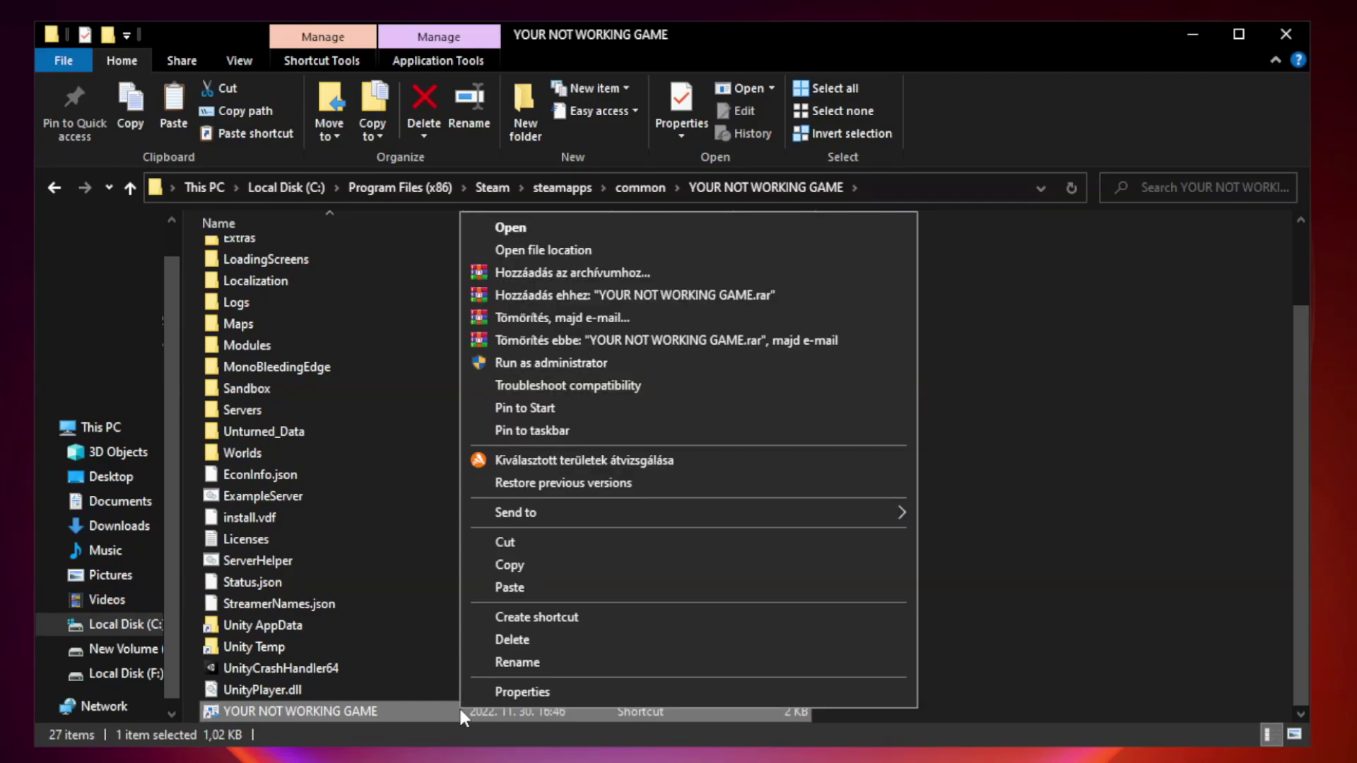
# Set the game shortcut to Windows 8 compatibility mode, run as administrator, no fullscreen optimizations, and apply
pyautogui.click(684, 693)
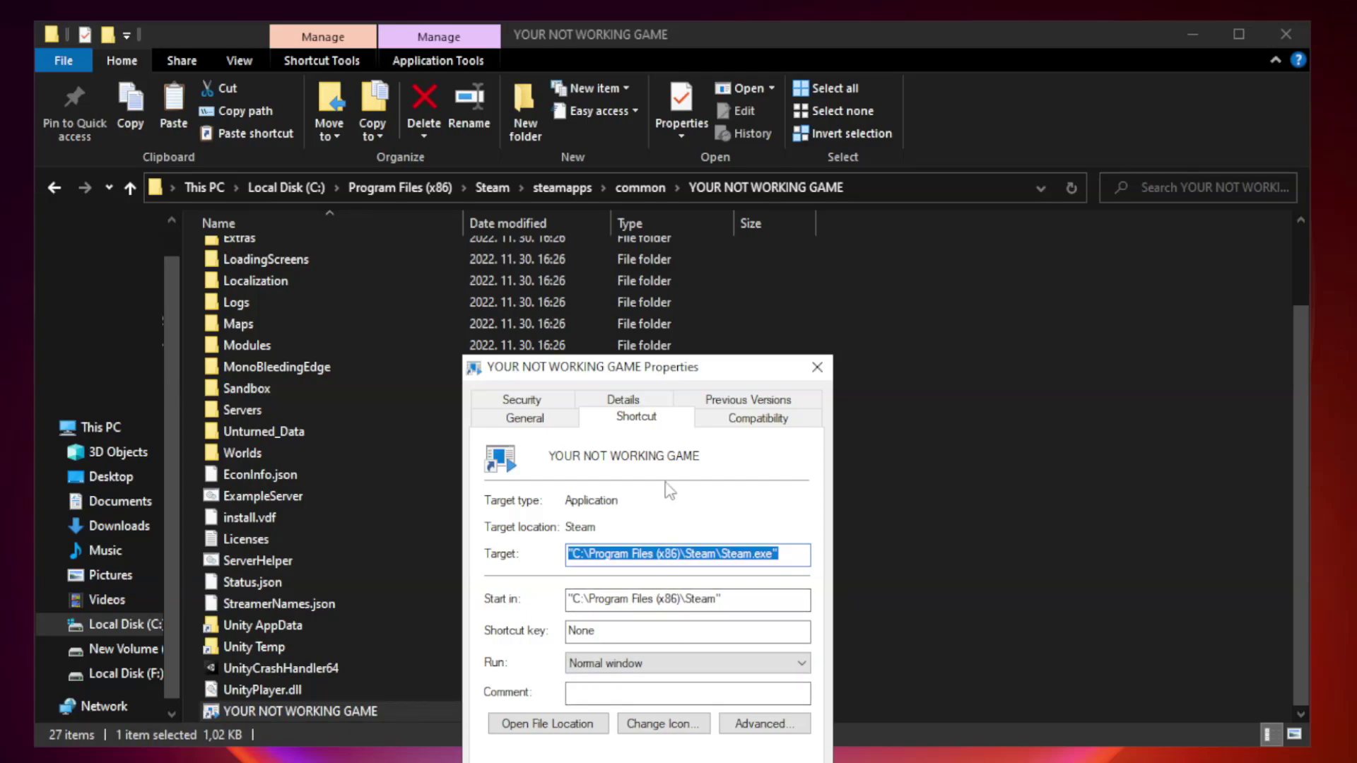
pyautogui.moveTo(673, 372); pyautogui.dragTo(672, 152)
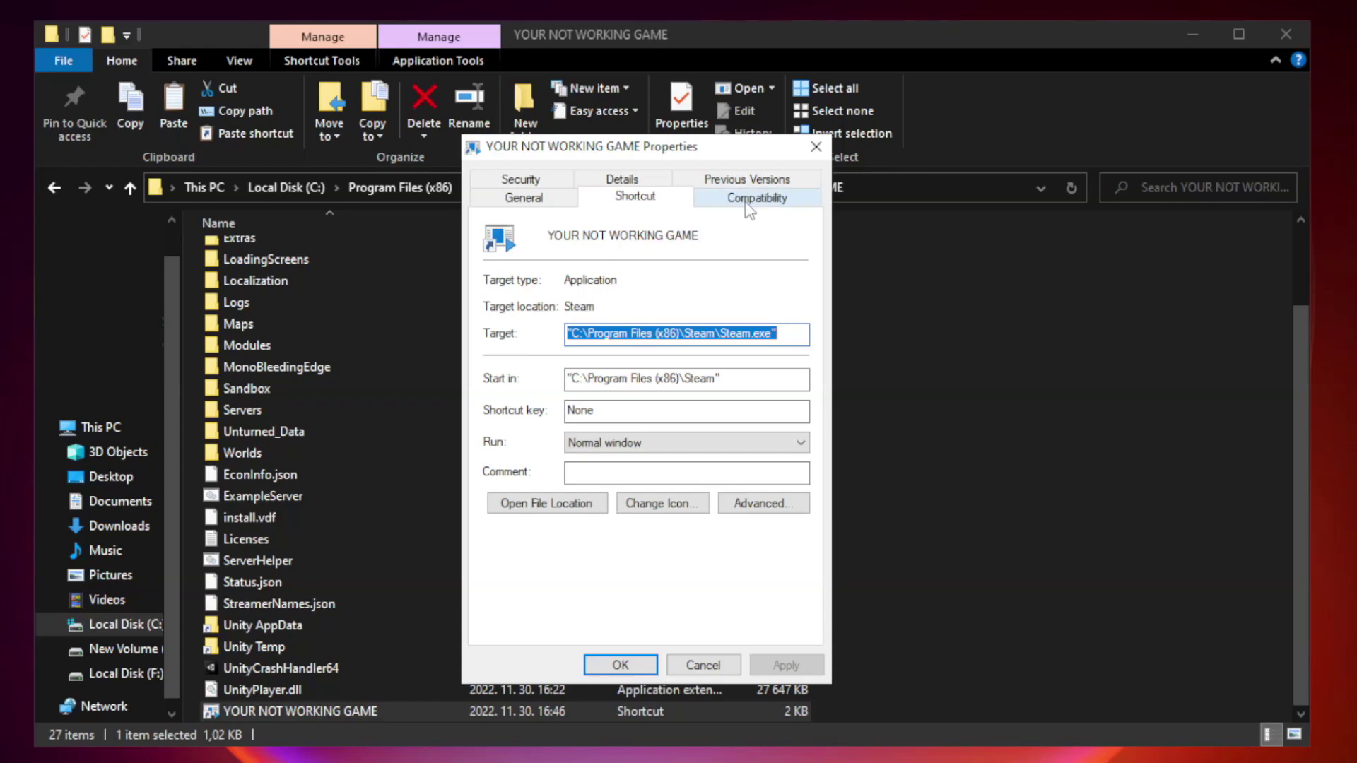
pyautogui.click(754, 205)
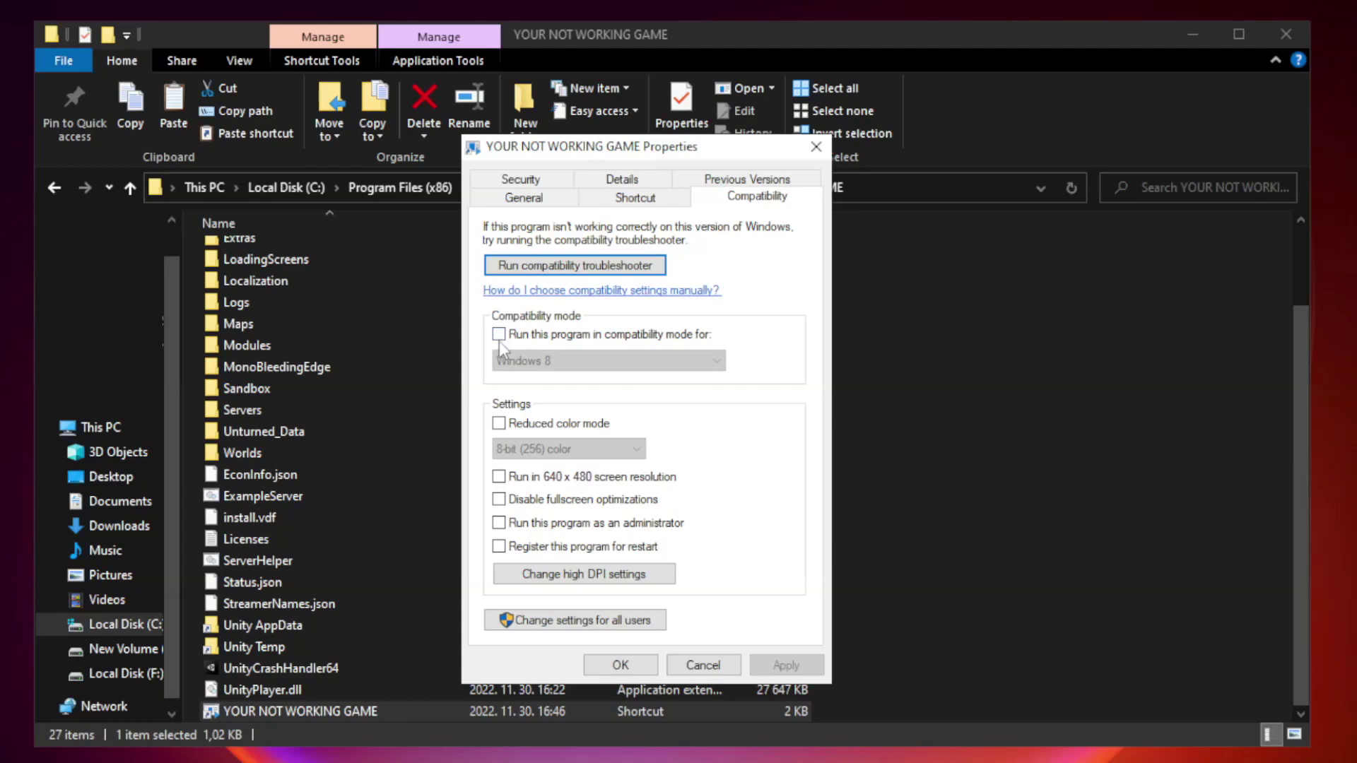
pyautogui.click(541, 340)
pyautogui.click(611, 361)
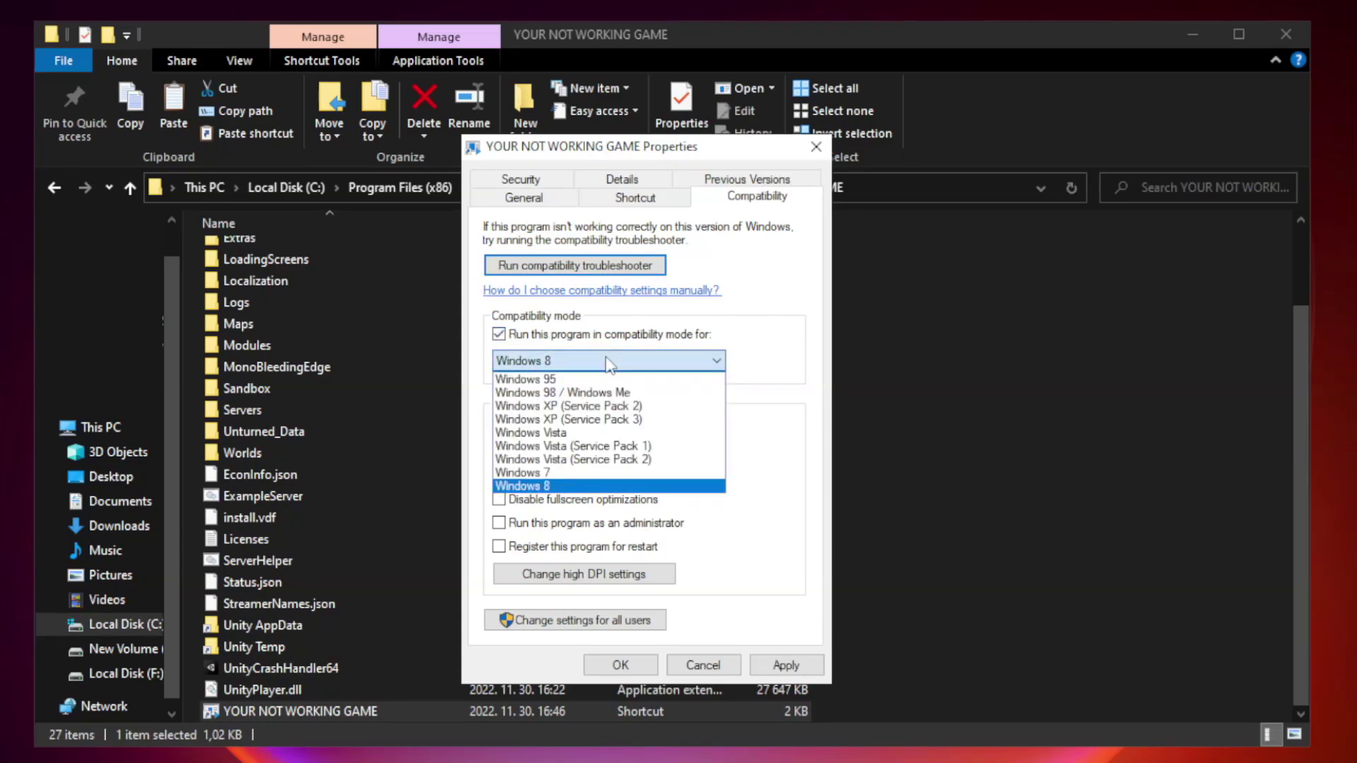
pyautogui.click(573, 486)
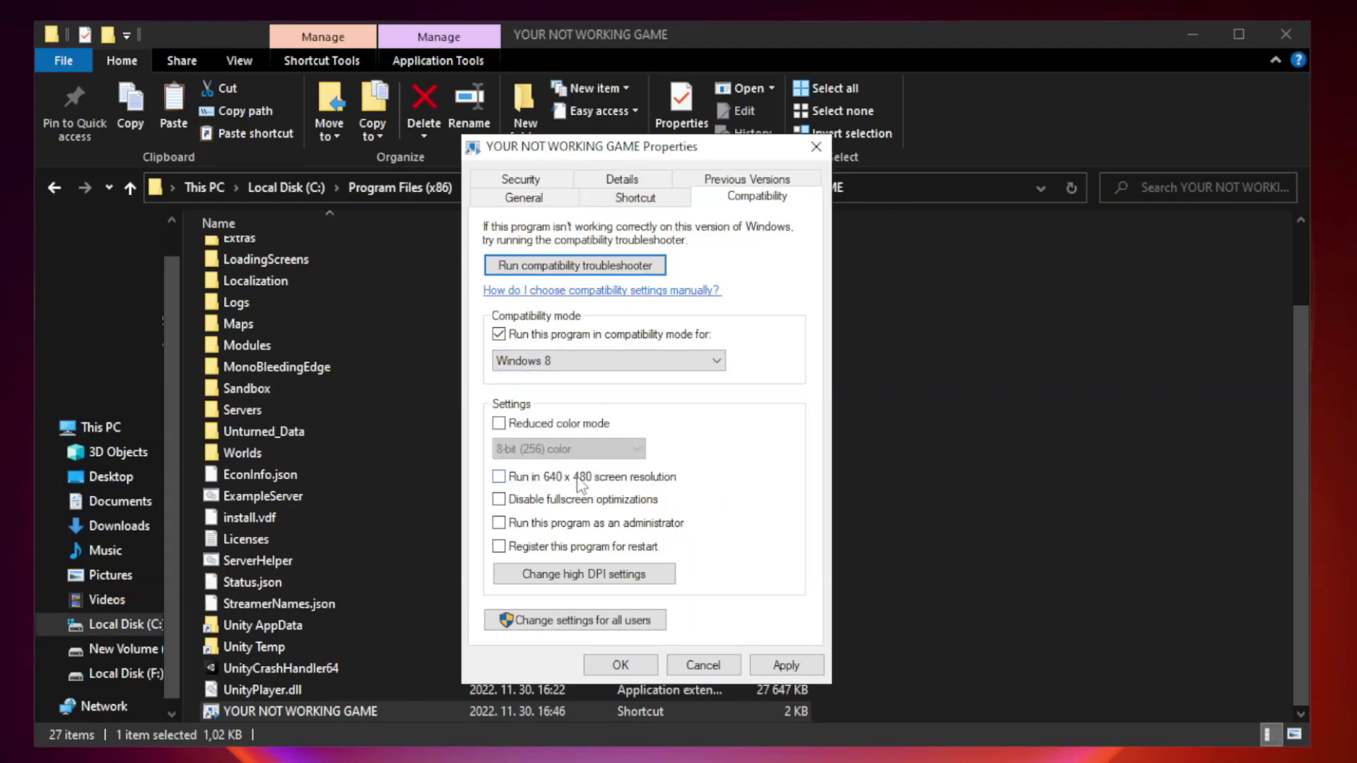
pyautogui.click(531, 504)
pyautogui.click(534, 531)
pyautogui.click(784, 667)
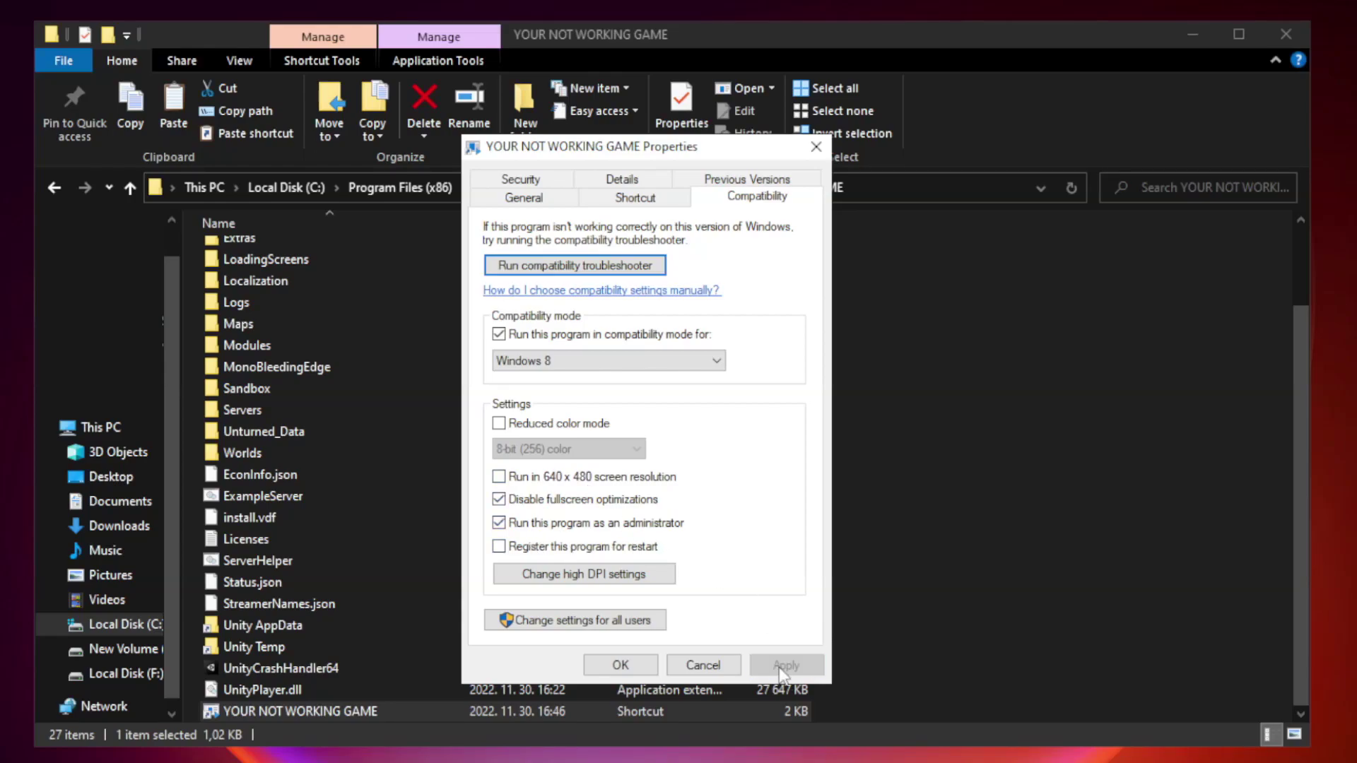
pyautogui.click(619, 666)
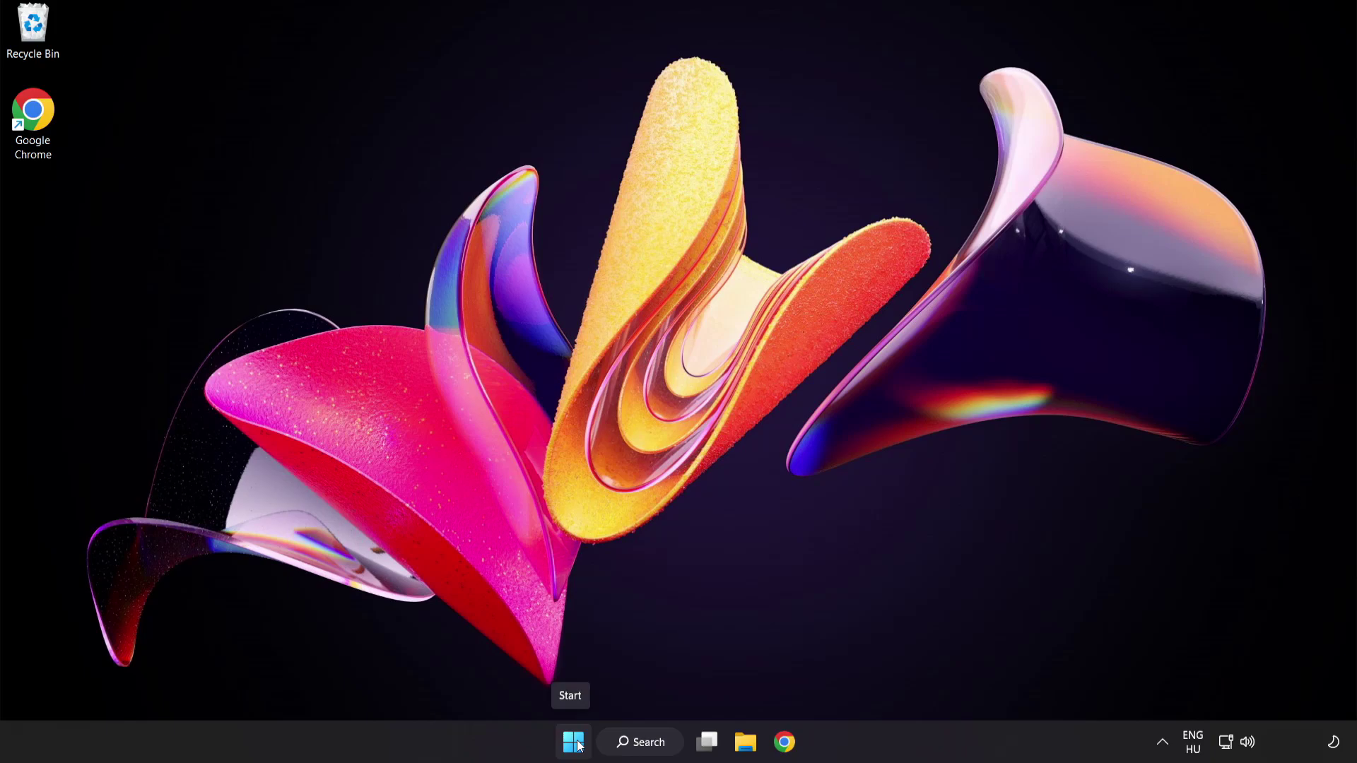
# In Task Manager's startup apps, disable Cortana, Phone Link, Terminal and the Windows Security notification icon
pyautogui.rightClick(578, 745)
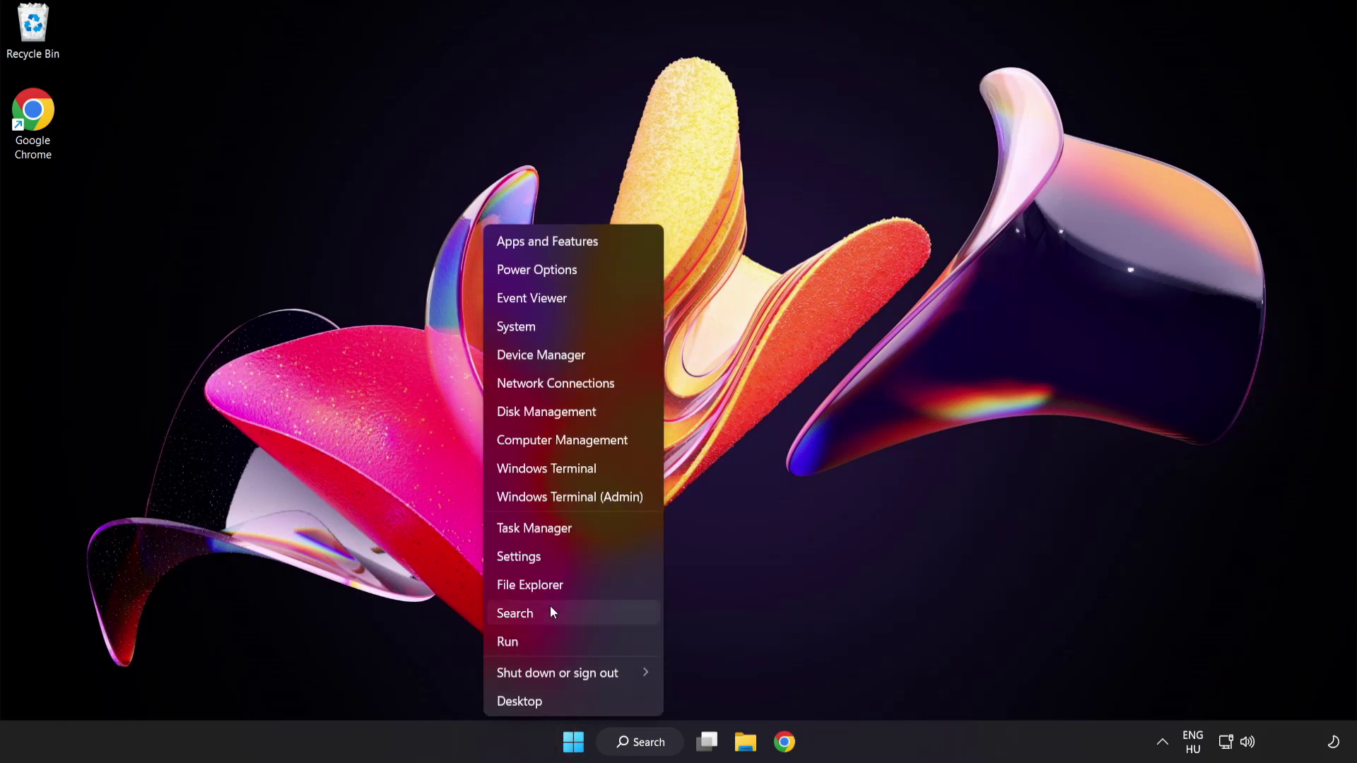
pyautogui.click(588, 530)
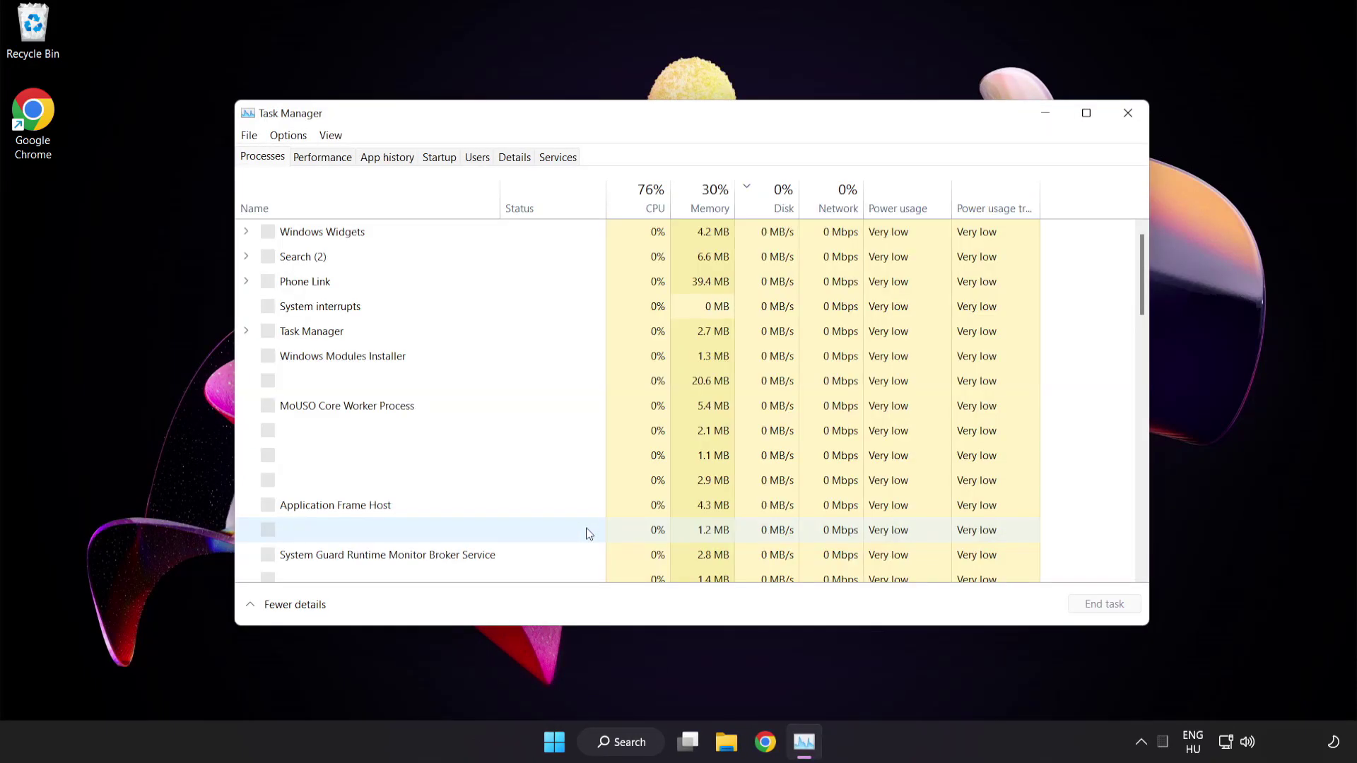
pyautogui.click(440, 157)
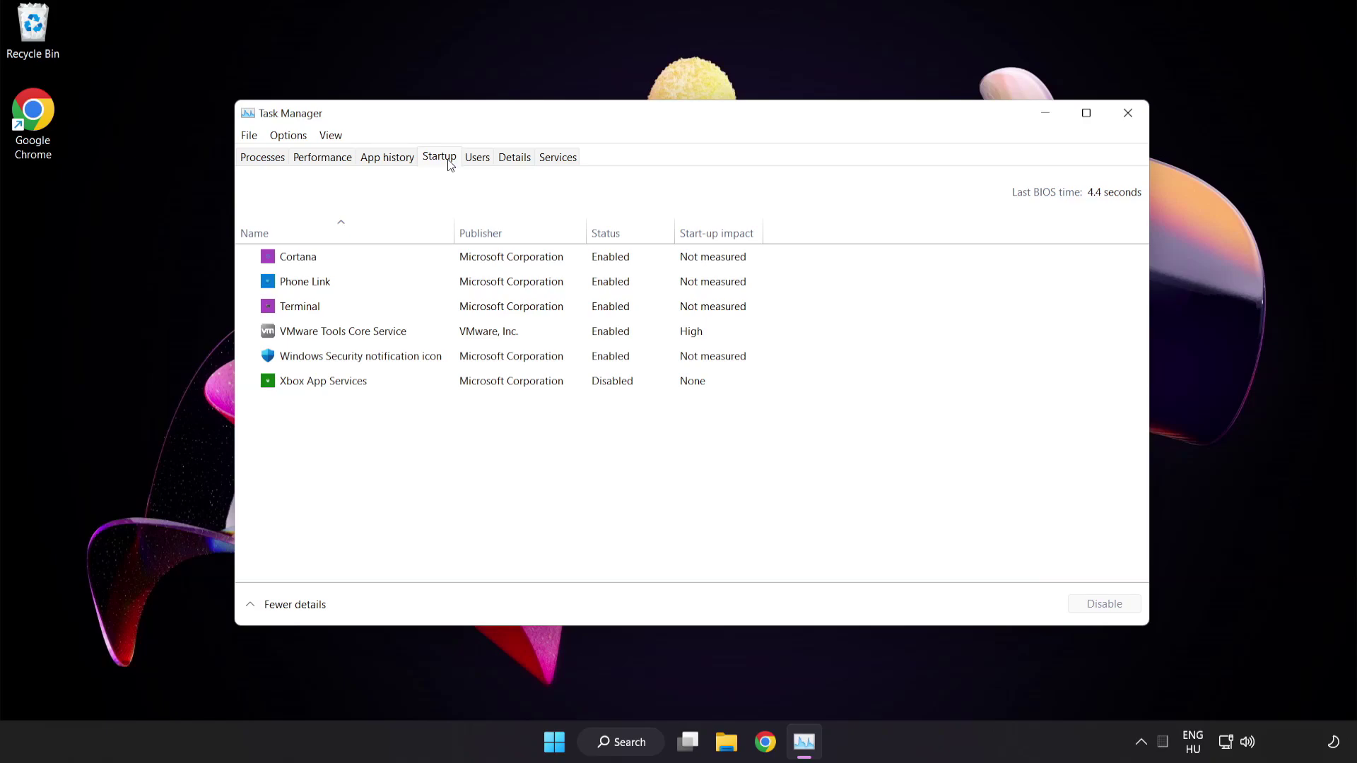
pyautogui.click(449, 262)
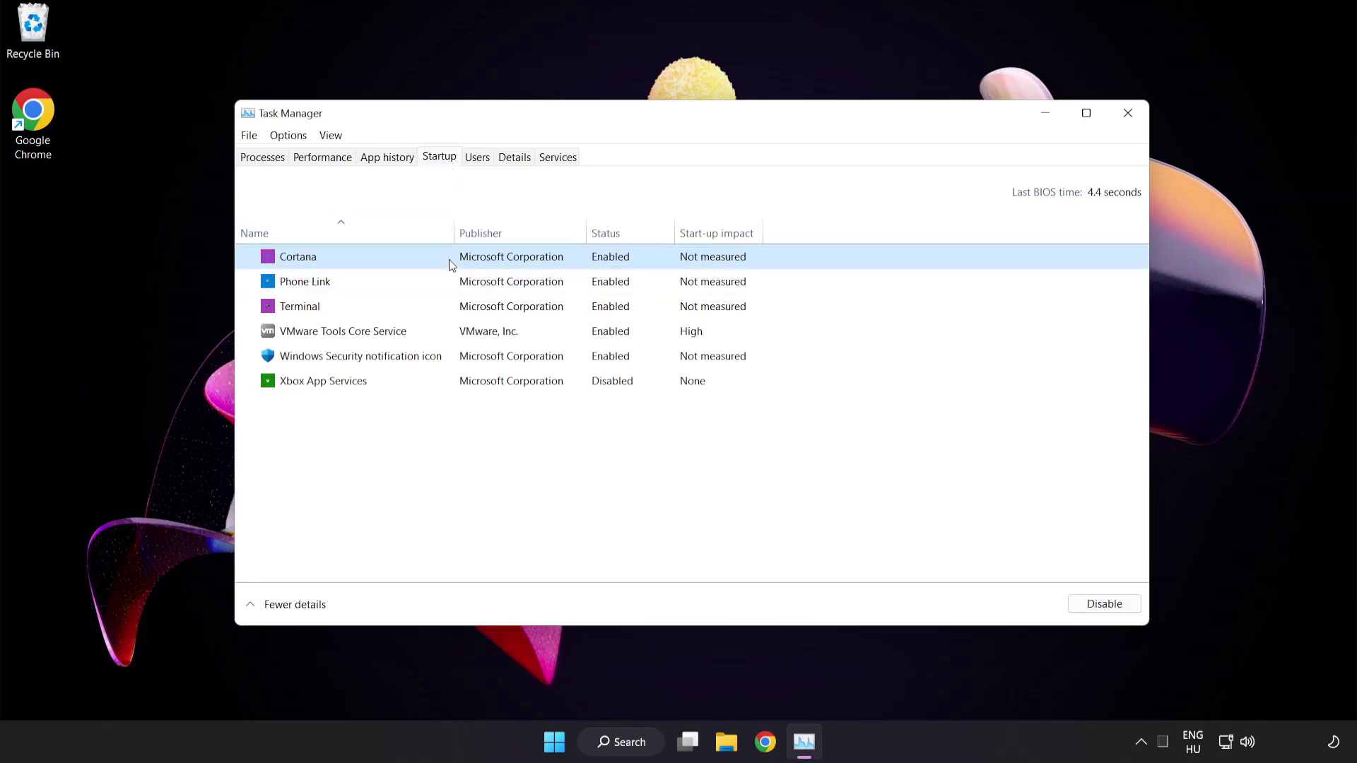
pyautogui.click(1113, 612)
pyautogui.click(420, 282)
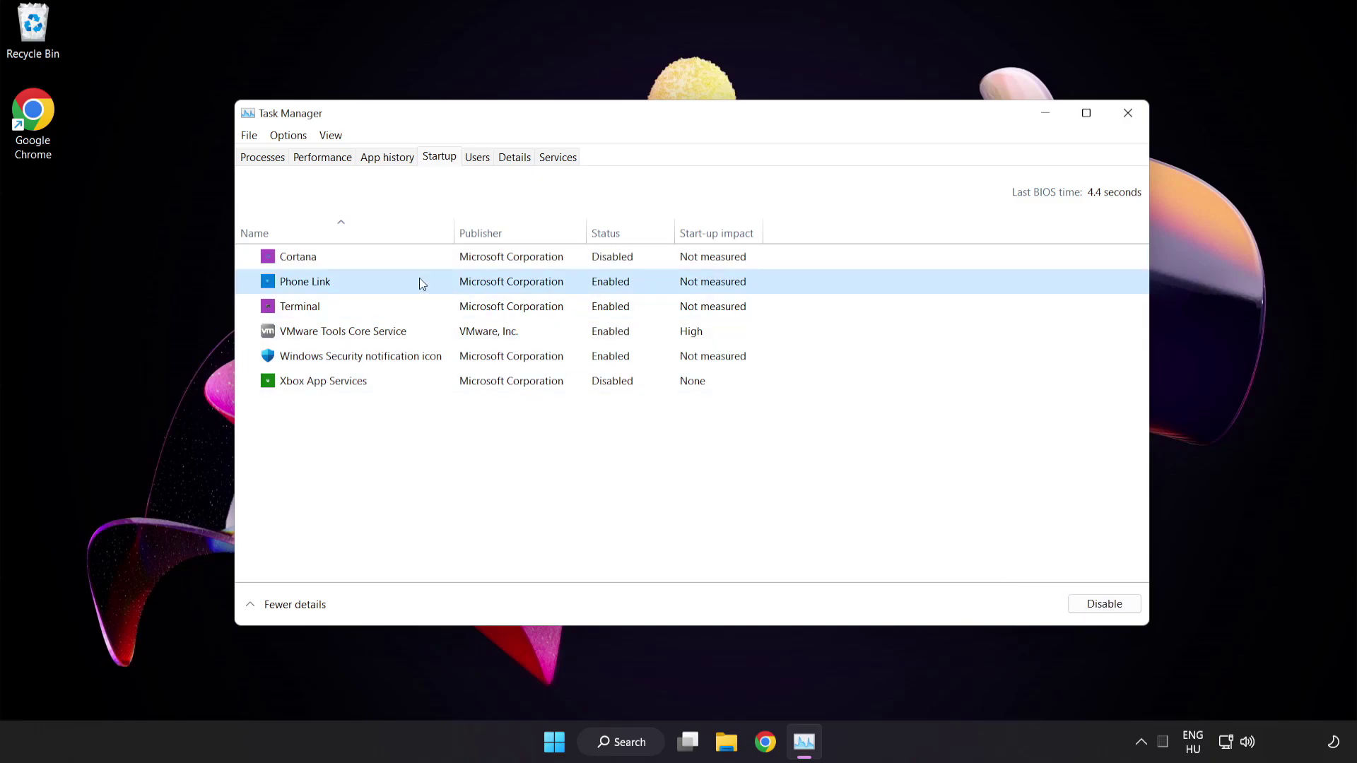
pyautogui.click(1100, 613)
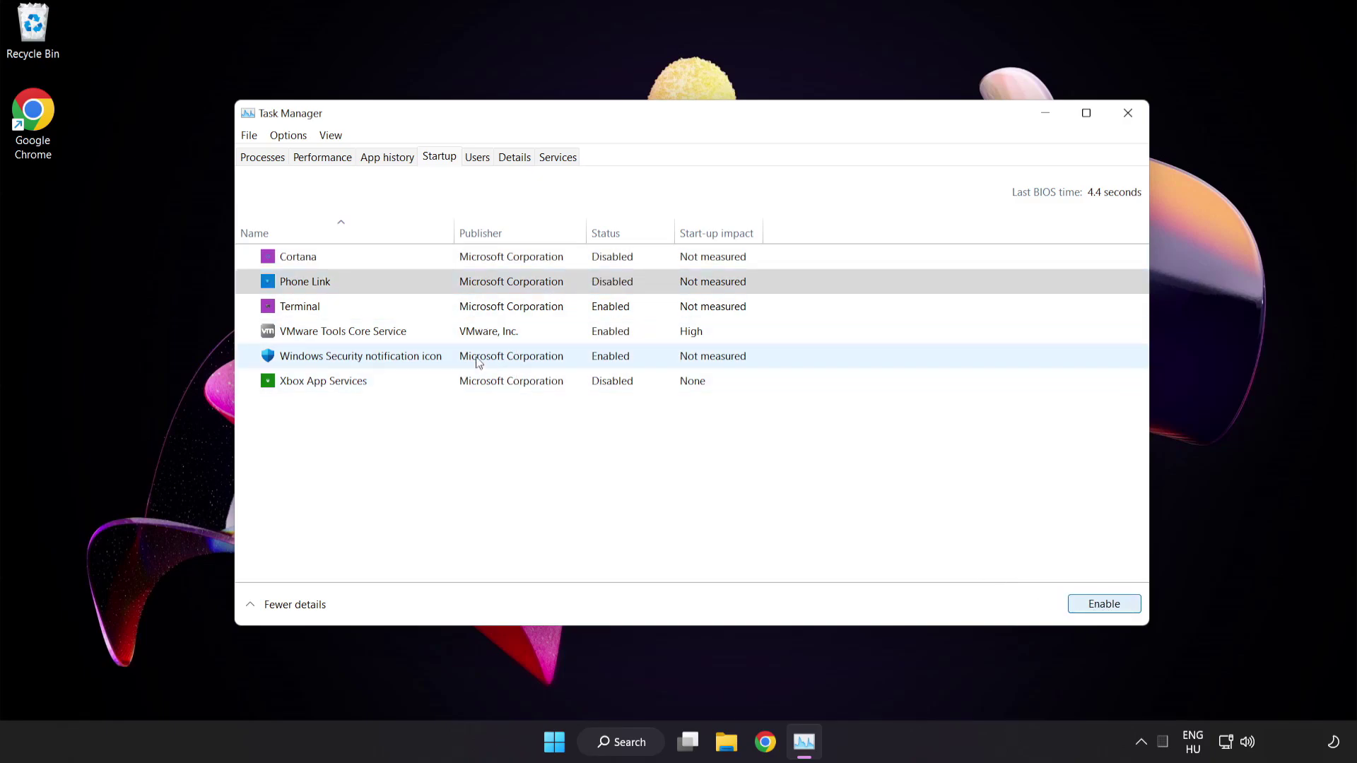
pyautogui.click(429, 308)
pyautogui.click(1104, 604)
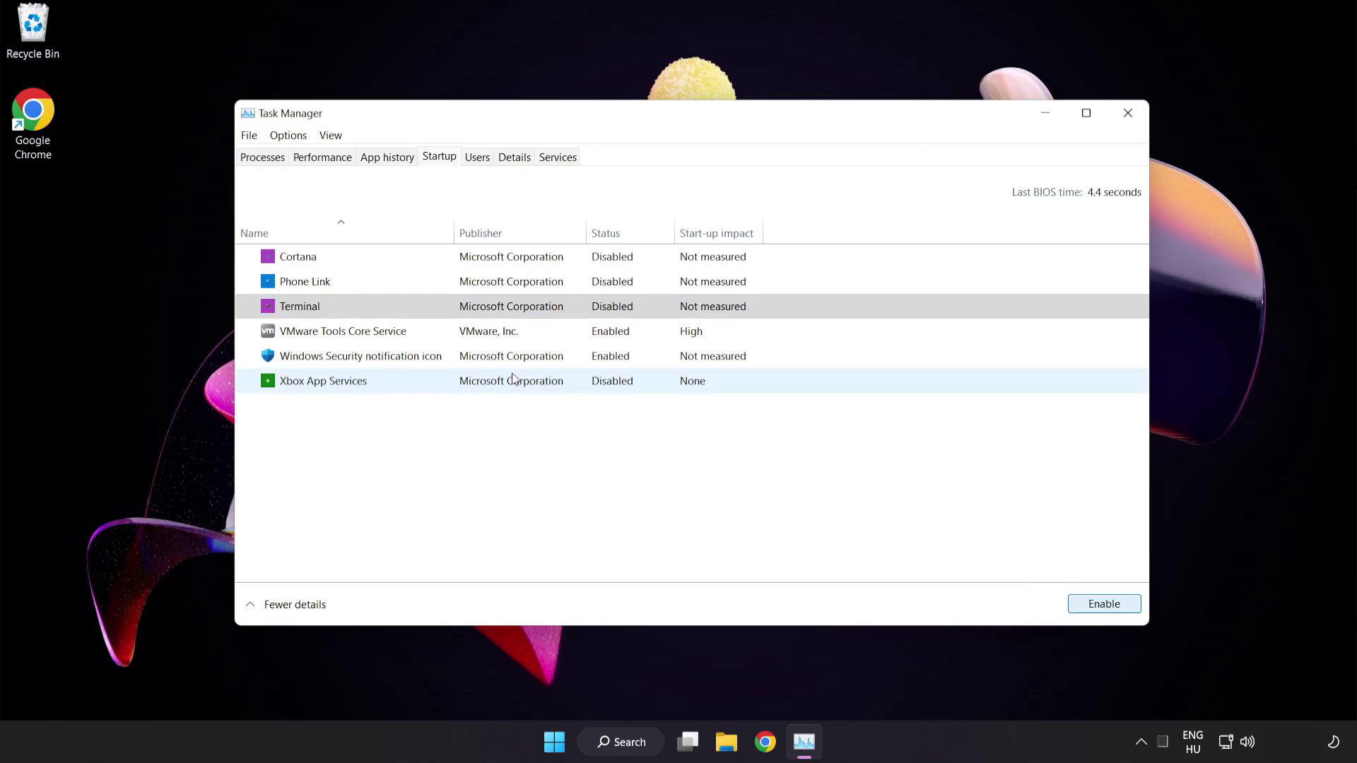
pyautogui.click(484, 357)
pyautogui.click(1096, 606)
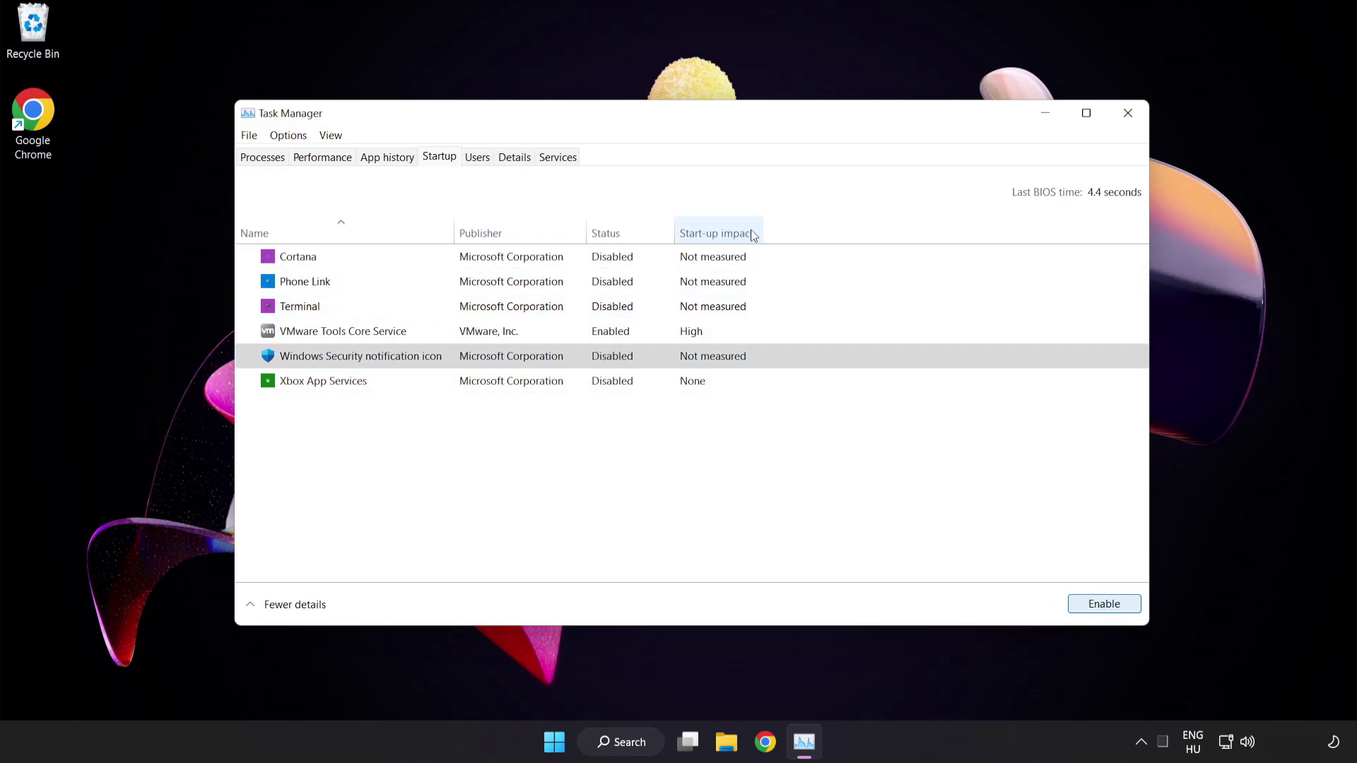
# Close Task Manager and launch the Windows Security app by searching 'security'
pyautogui.click(1128, 114)
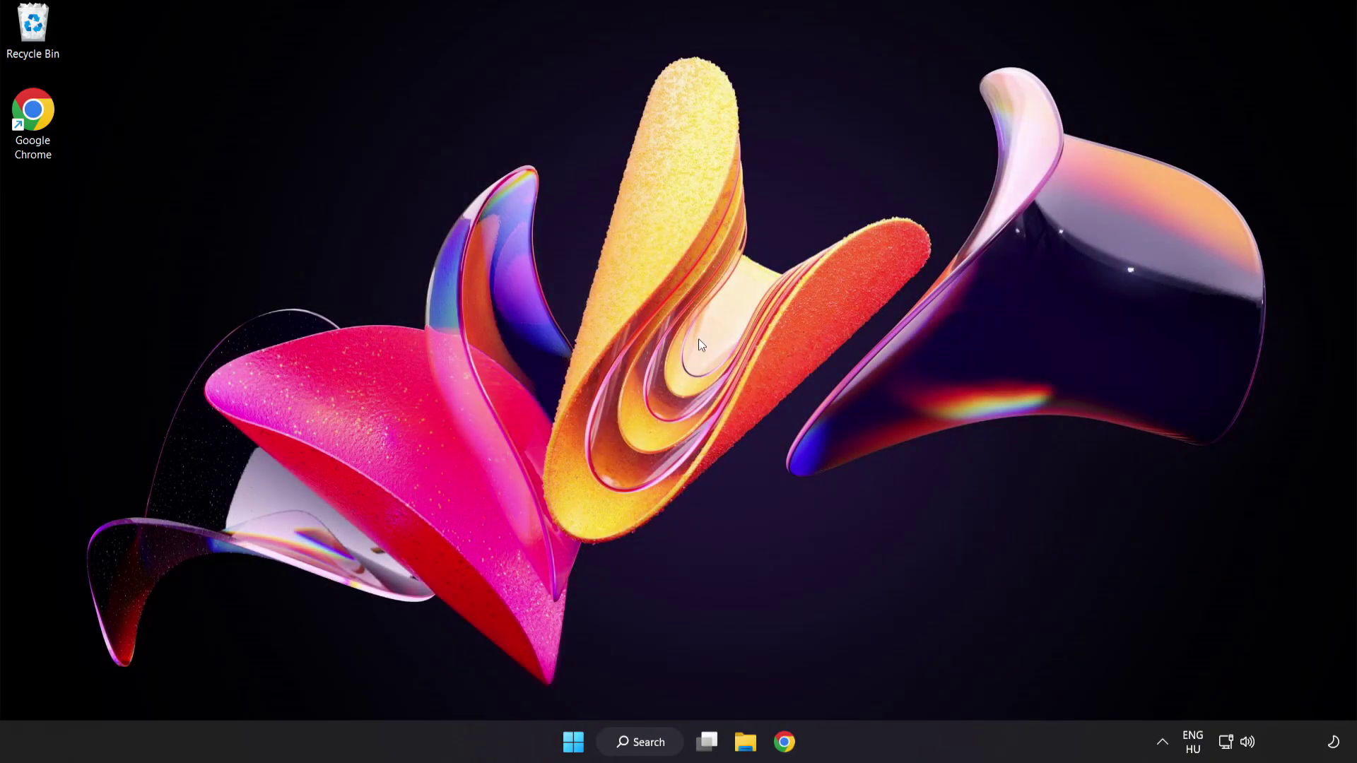
pyautogui.click(650, 741)
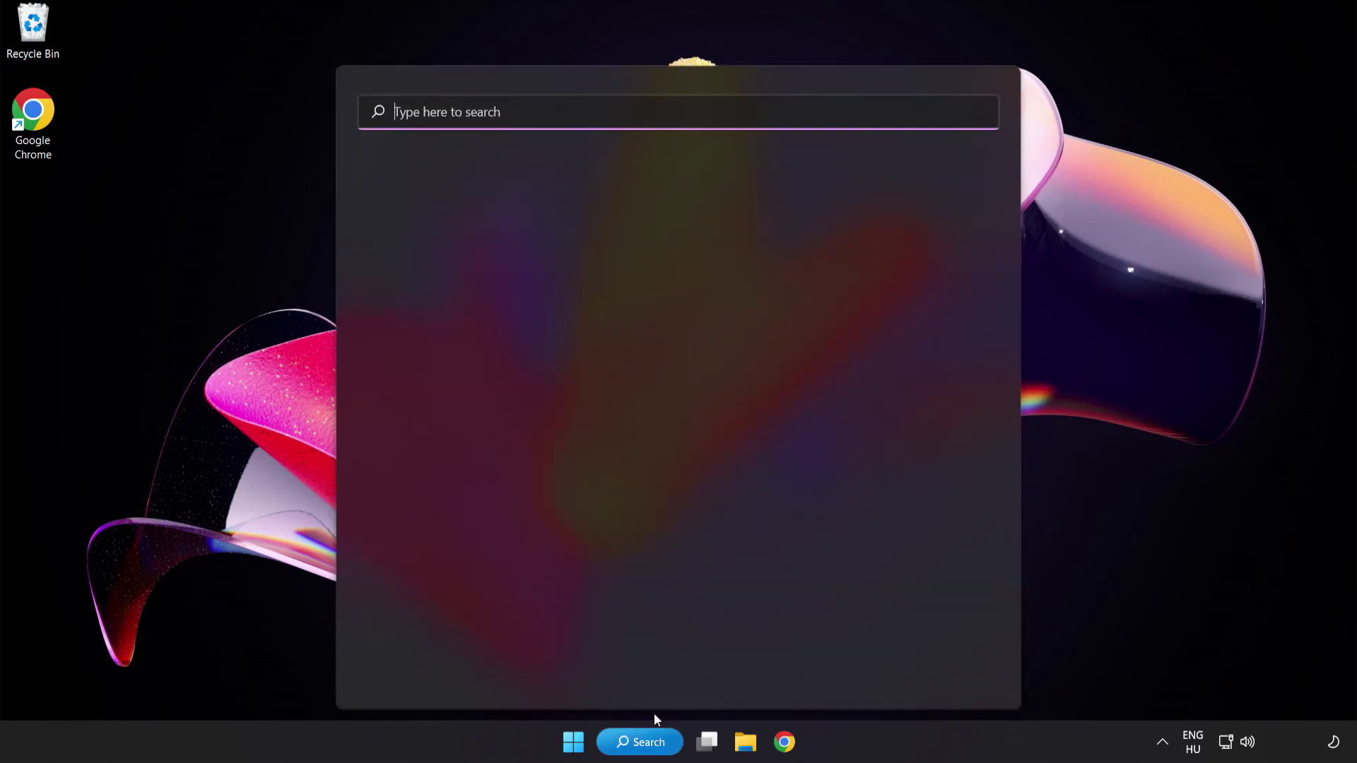
pyautogui.write('sec')
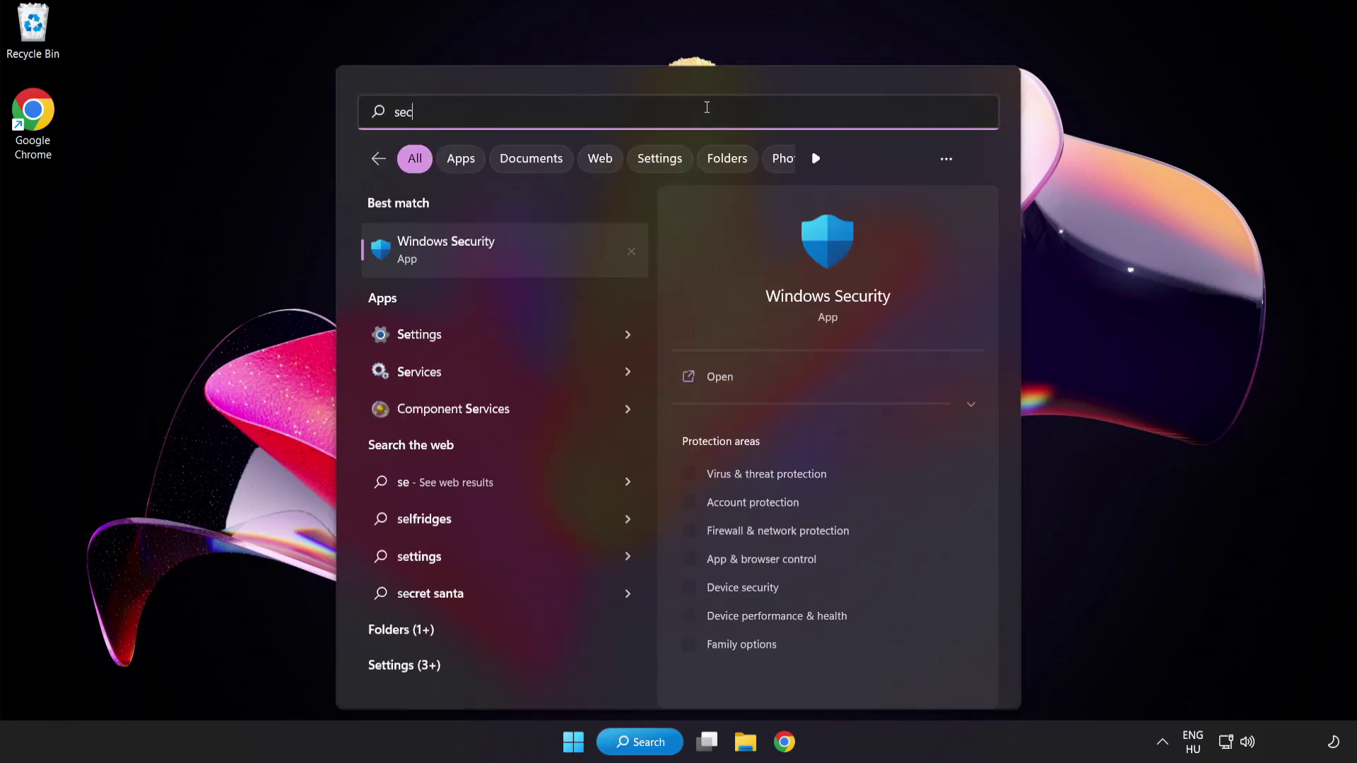
pyautogui.write('urity')
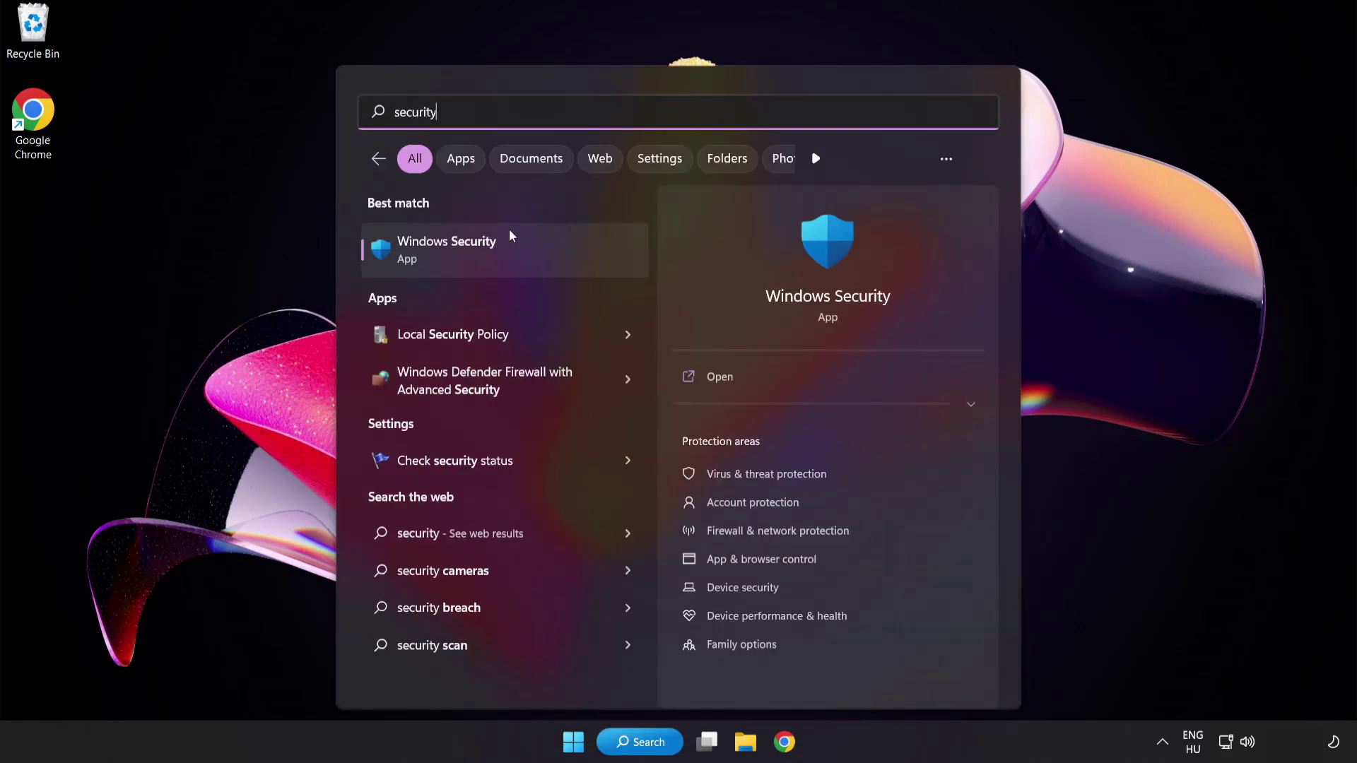
pyautogui.click(511, 248)
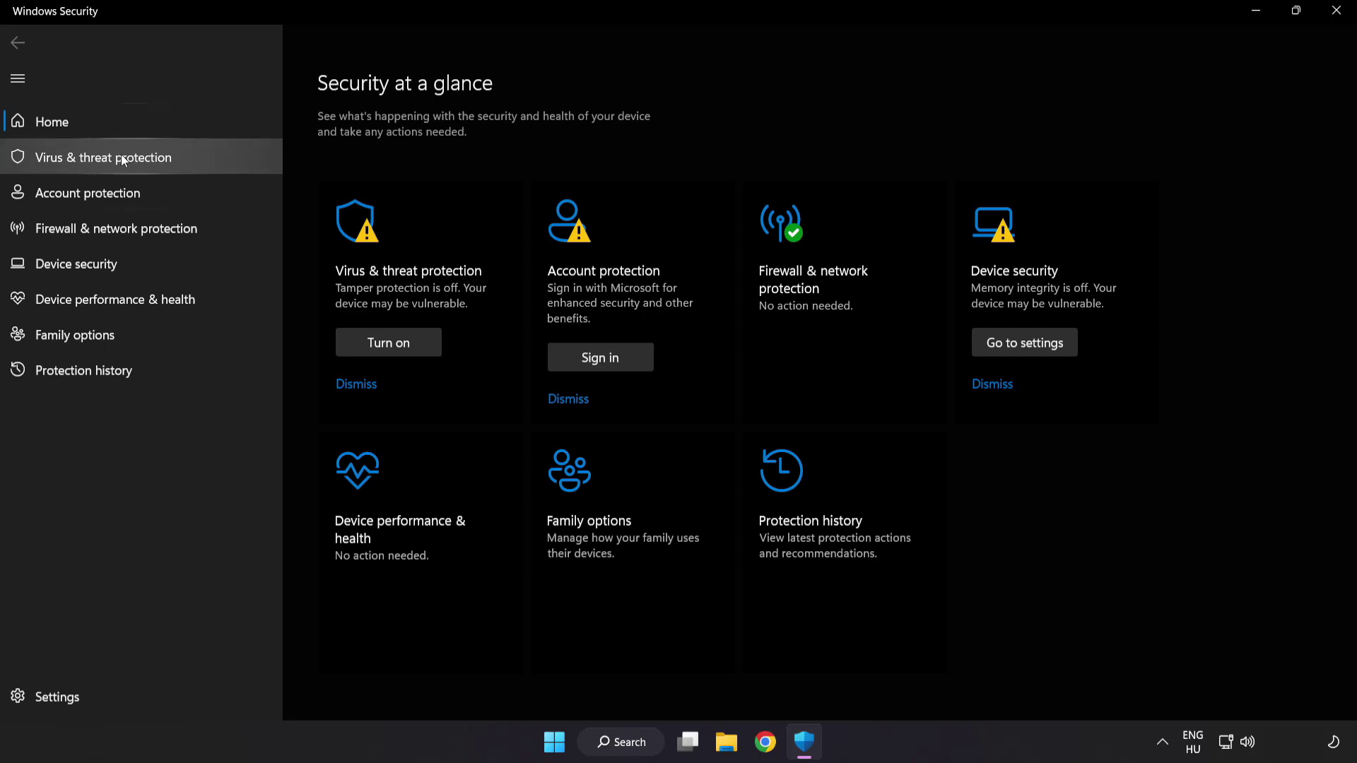
# Open the Virus & threat protection settings and scroll down to Exclusions
pyautogui.click(207, 158)
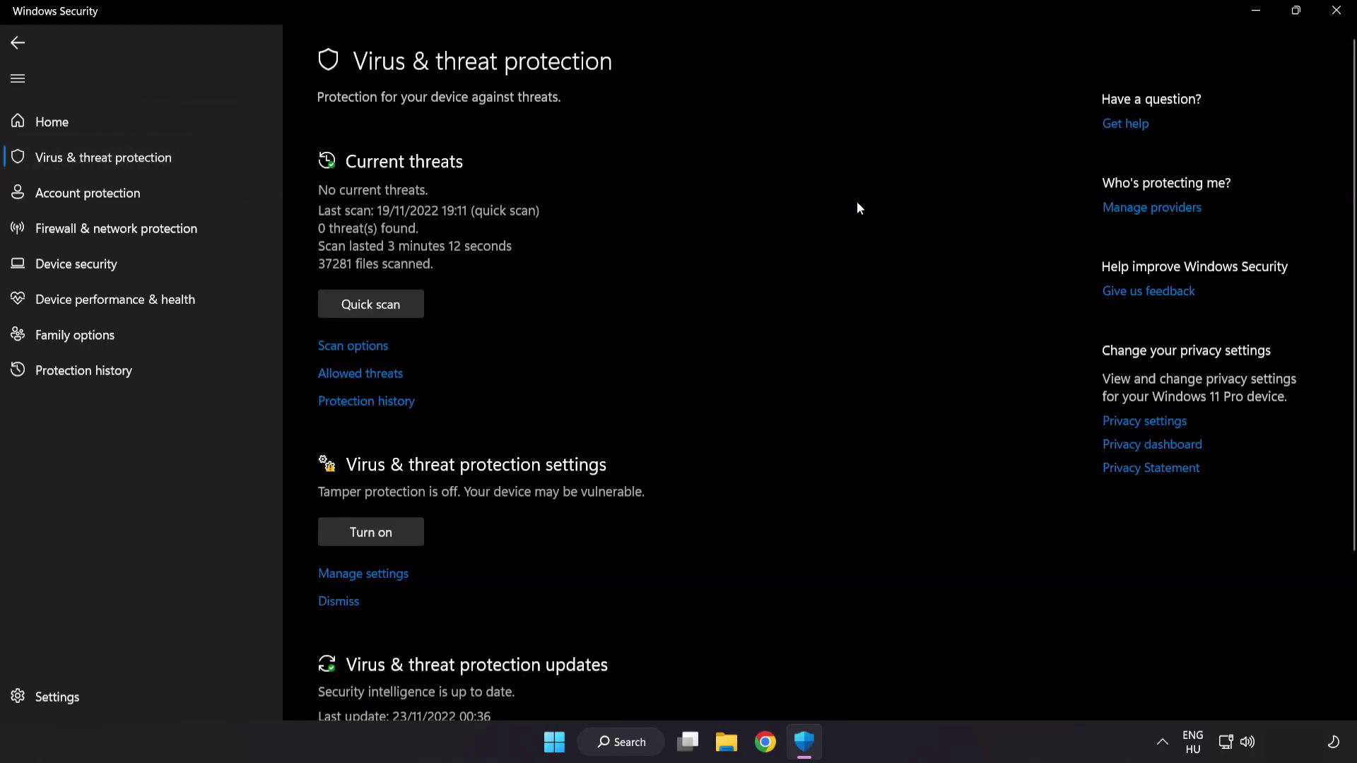
pyautogui.scroll(-3, 859, 208)
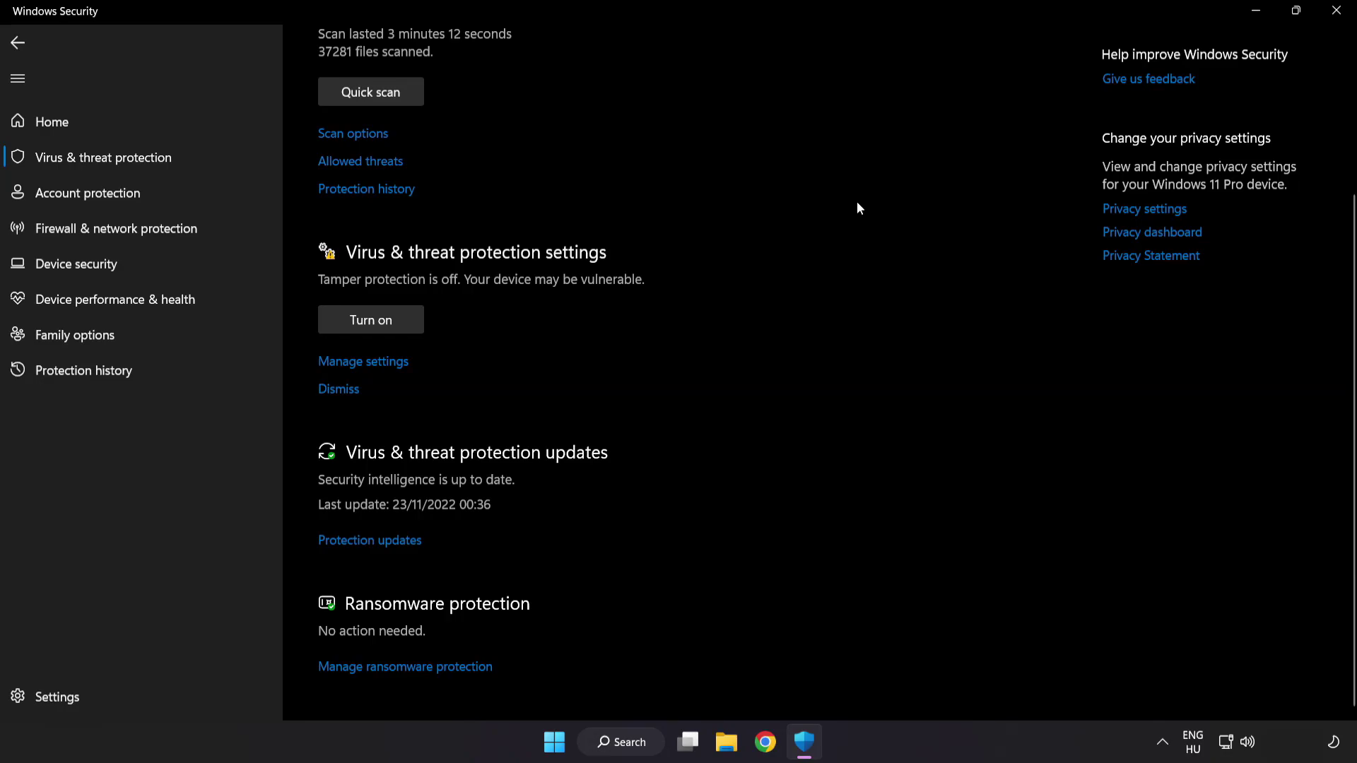
pyautogui.click(373, 362)
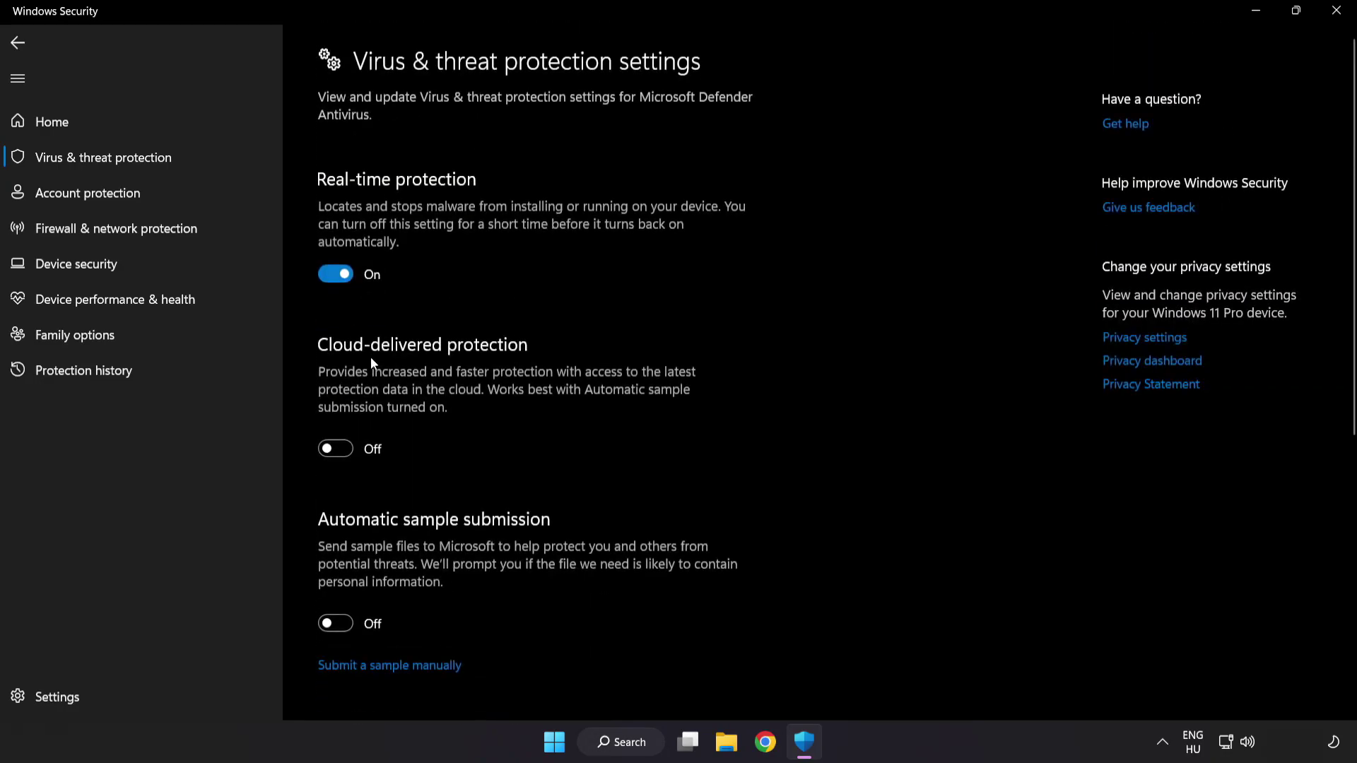
pyautogui.scroll(-7, 789, 371)
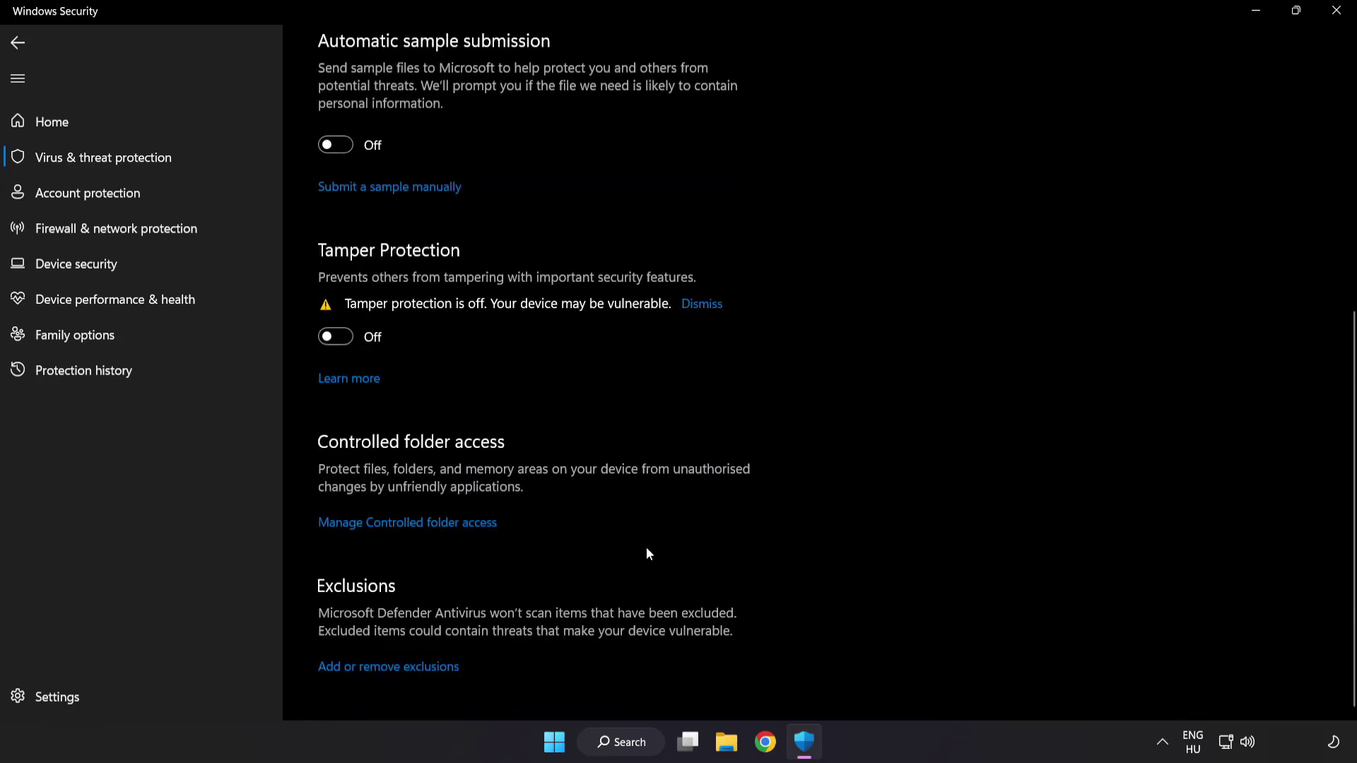
# Start adding a new File exclusion from the Exclusions list
pyautogui.click(395, 669)
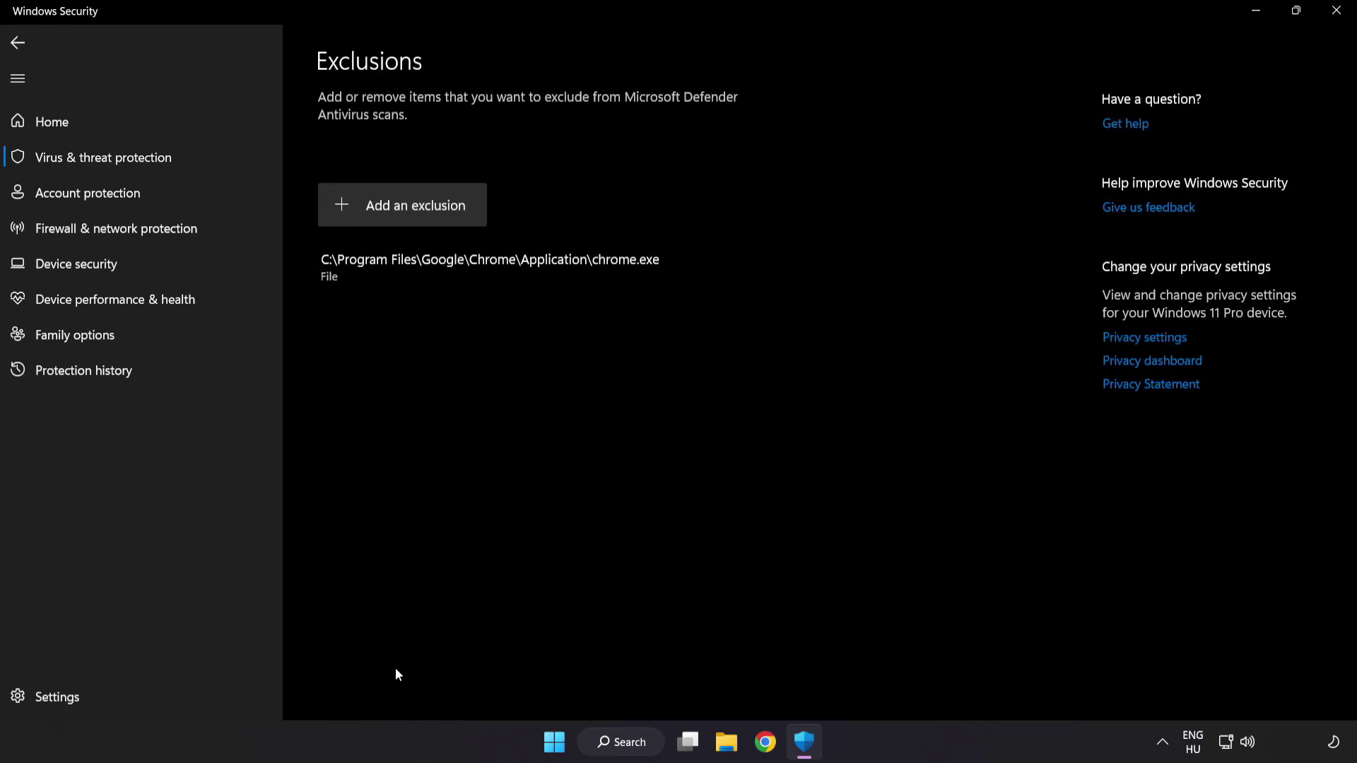
pyautogui.click(406, 221)
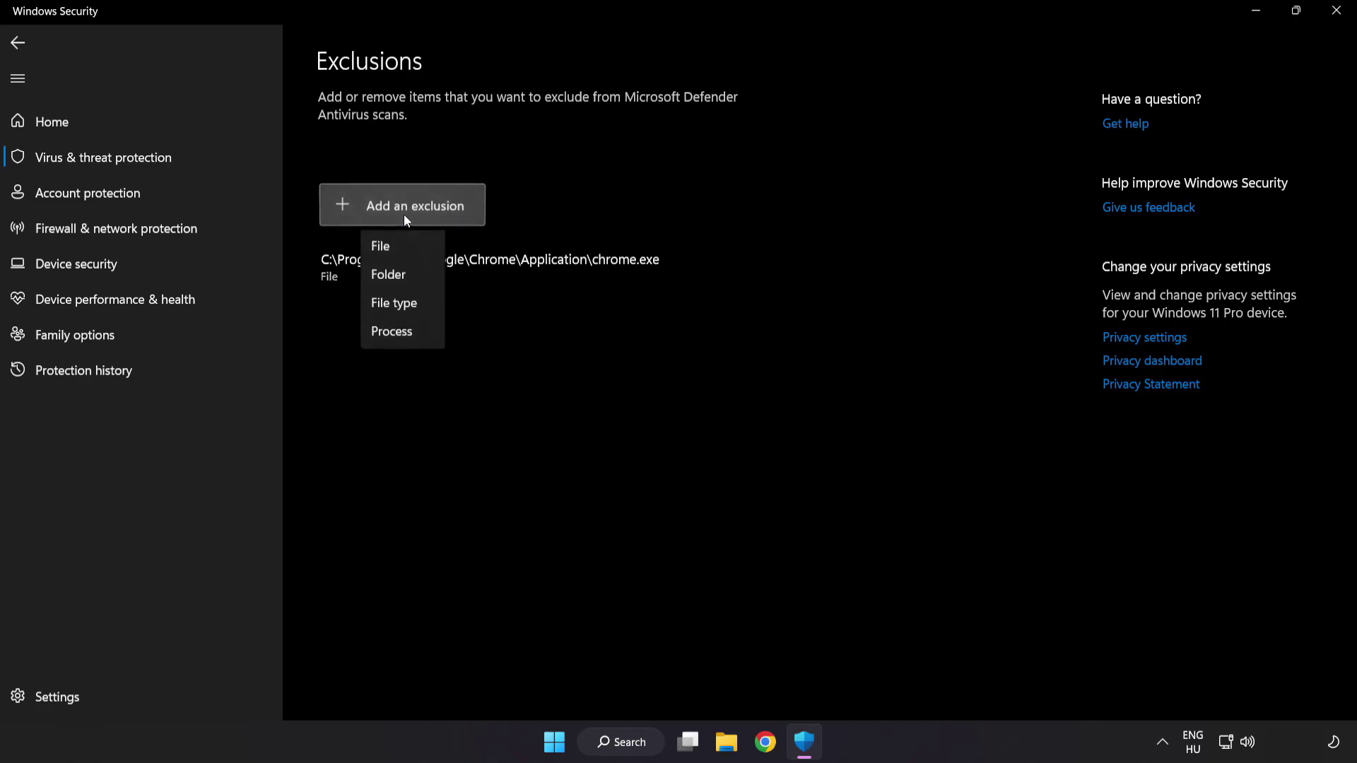
pyautogui.click(395, 251)
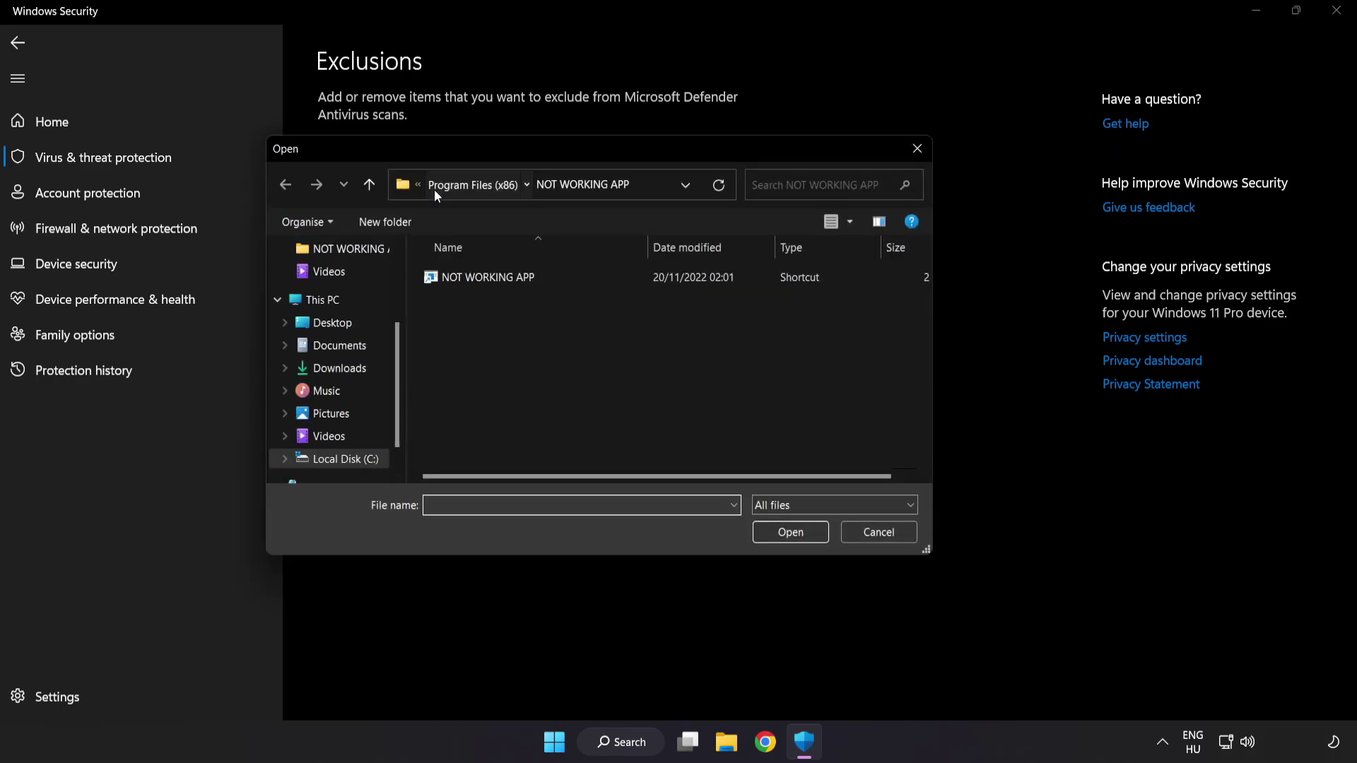
# Choose the shortcut in C:\Program Files (x86)\NOT WORKING APP as the excluded file
pyautogui.click(434, 189)
pyautogui.click(444, 184)
pyautogui.click(447, 185)
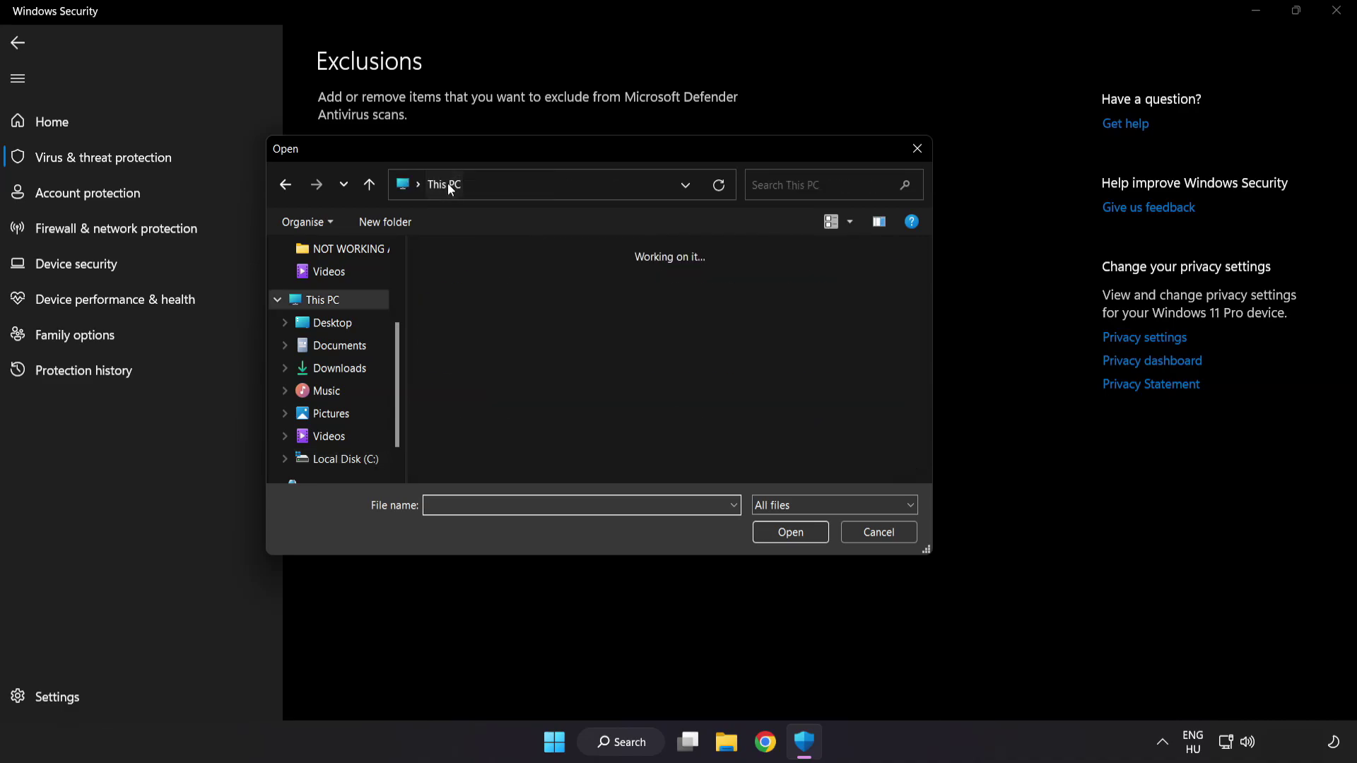
pyautogui.doubleClick(506, 462)
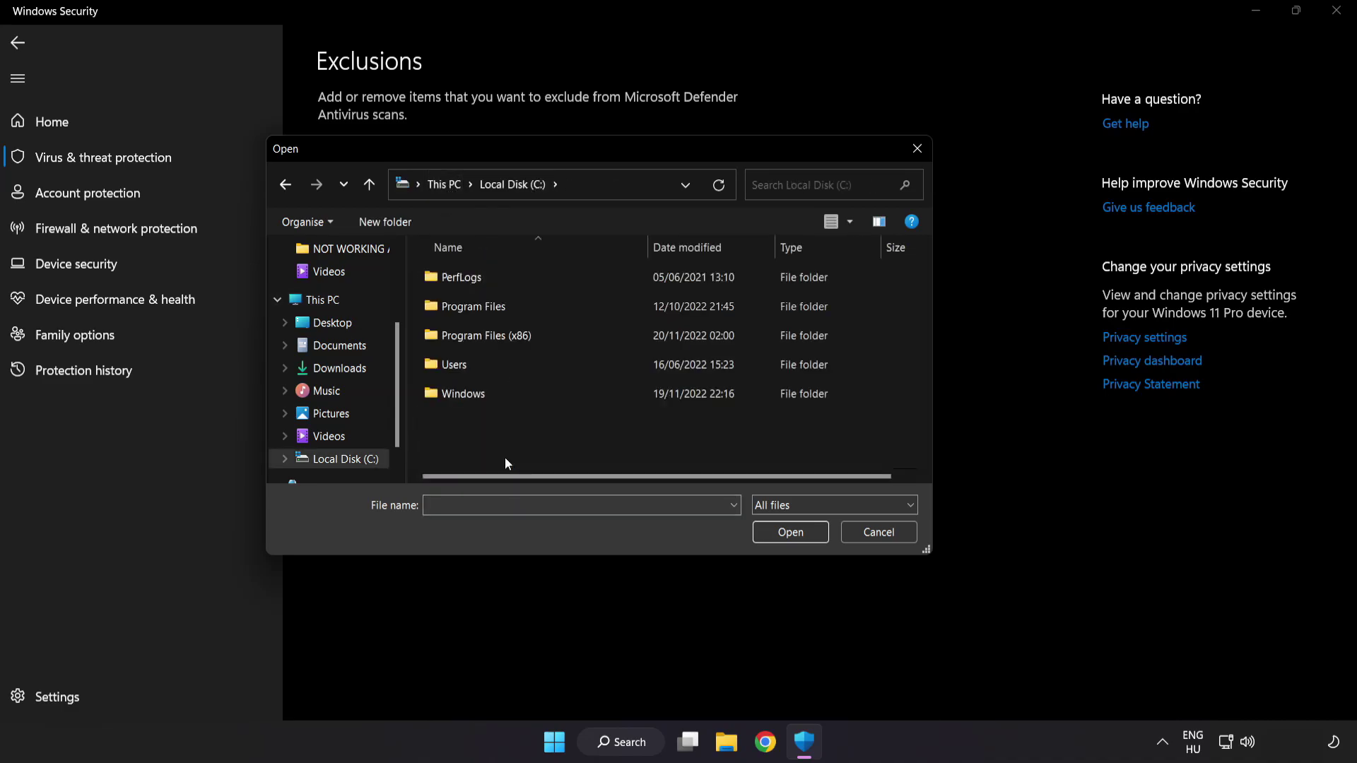
pyautogui.click(522, 332)
pyautogui.doubleClick(522, 332)
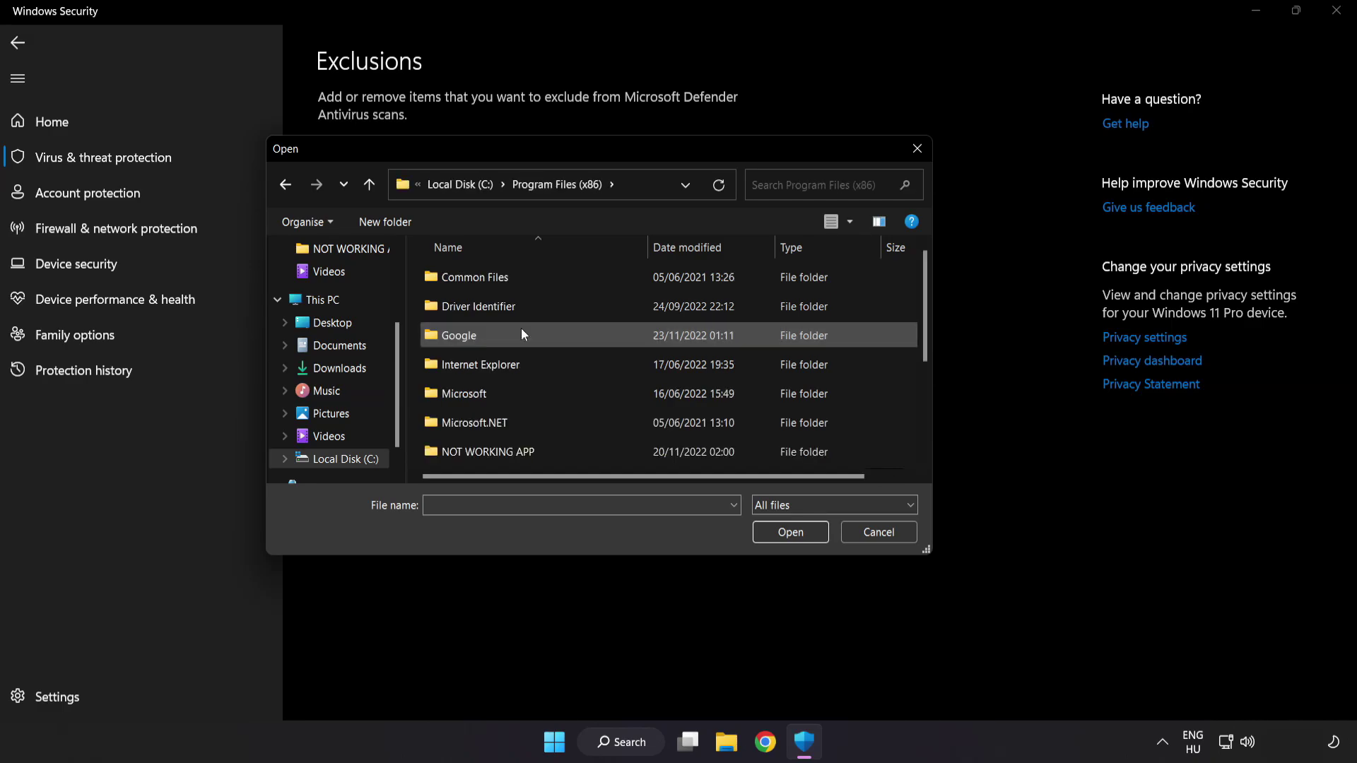
pyautogui.scroll(-1, 503, 439)
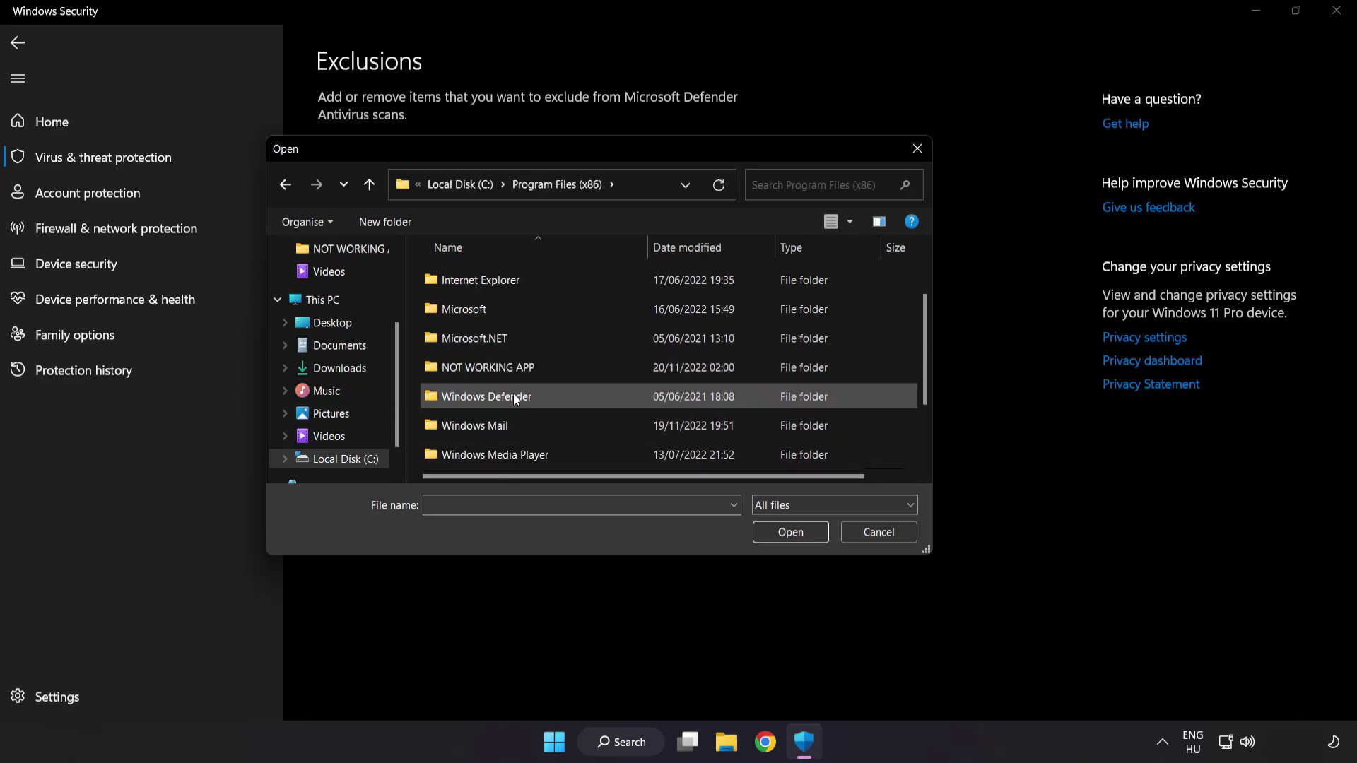
pyautogui.click(520, 369)
pyautogui.doubleClick(538, 367)
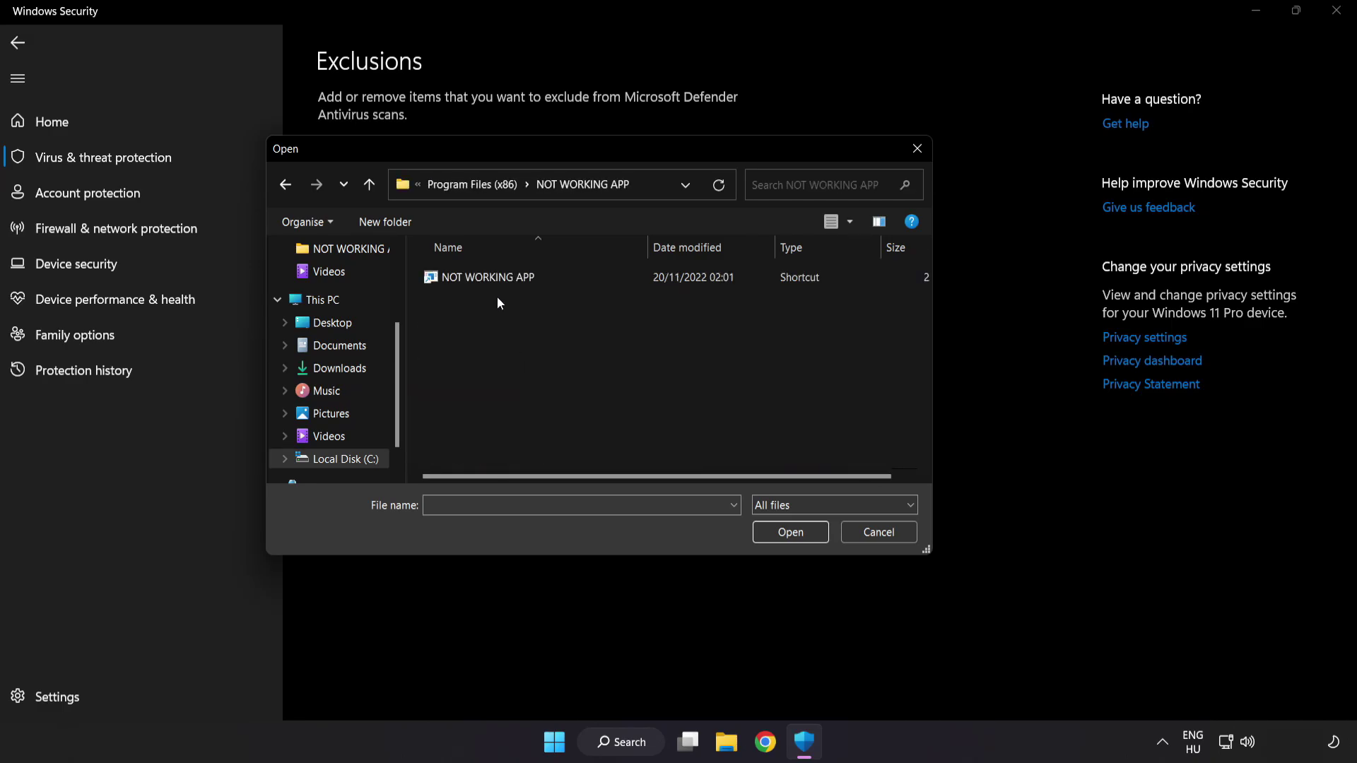
pyautogui.click(476, 286)
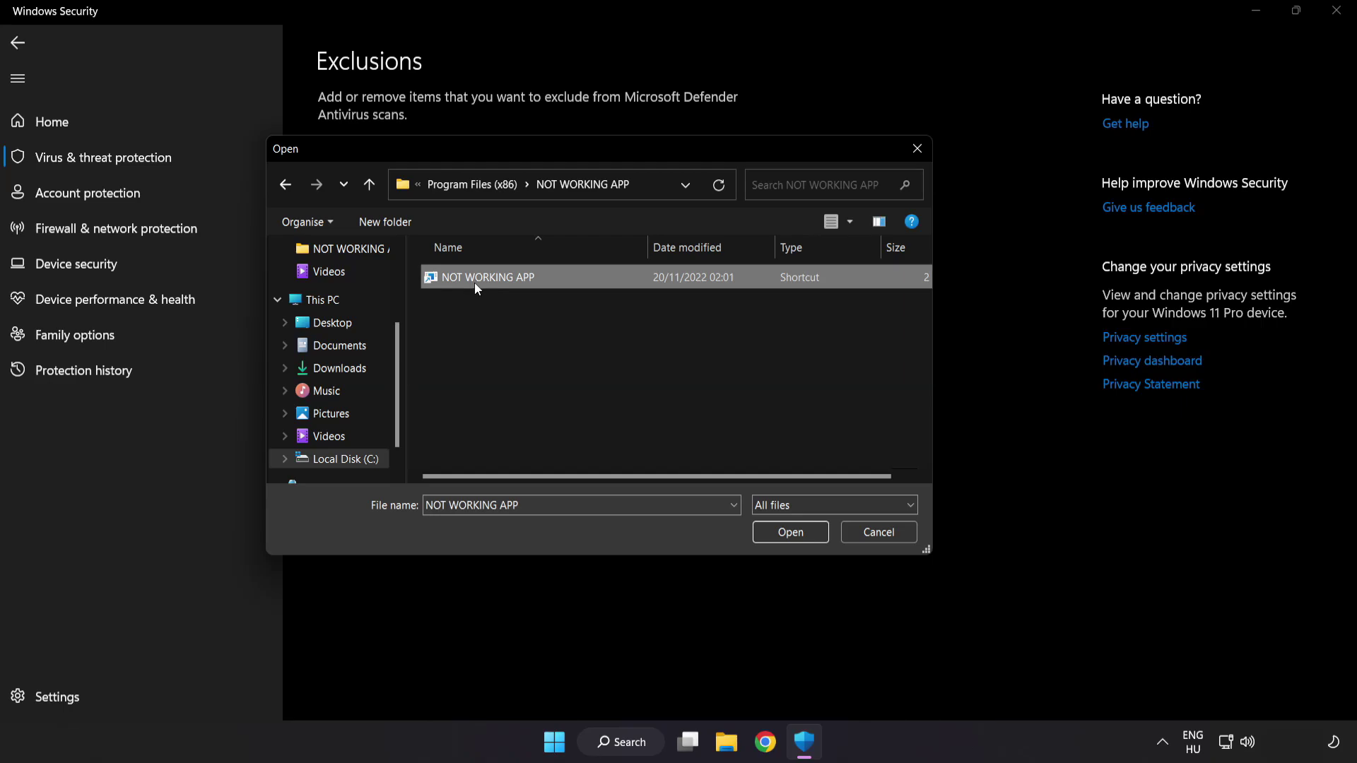
pyautogui.click(792, 536)
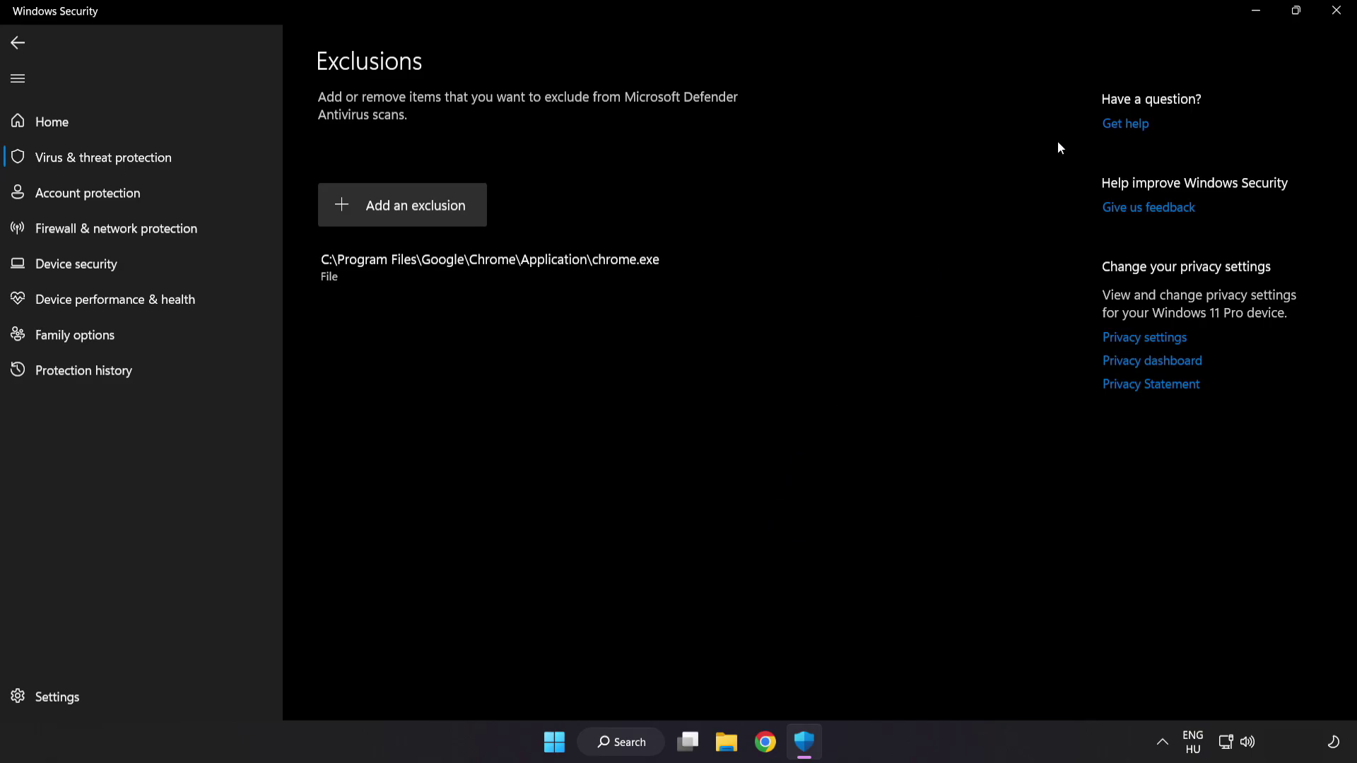
# Close Windows Security and show the Start menu's power options with Restart
pyautogui.click(1330, 21)
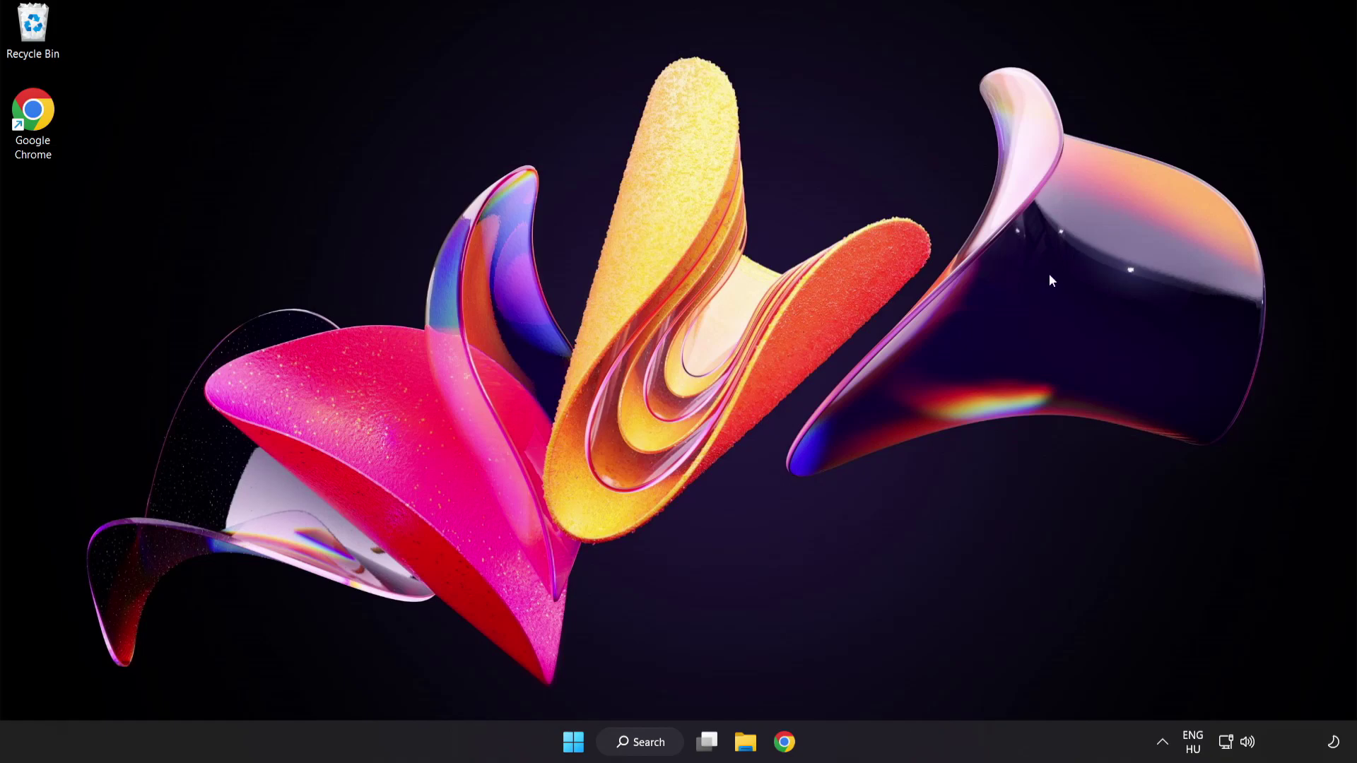
pyautogui.click(573, 741)
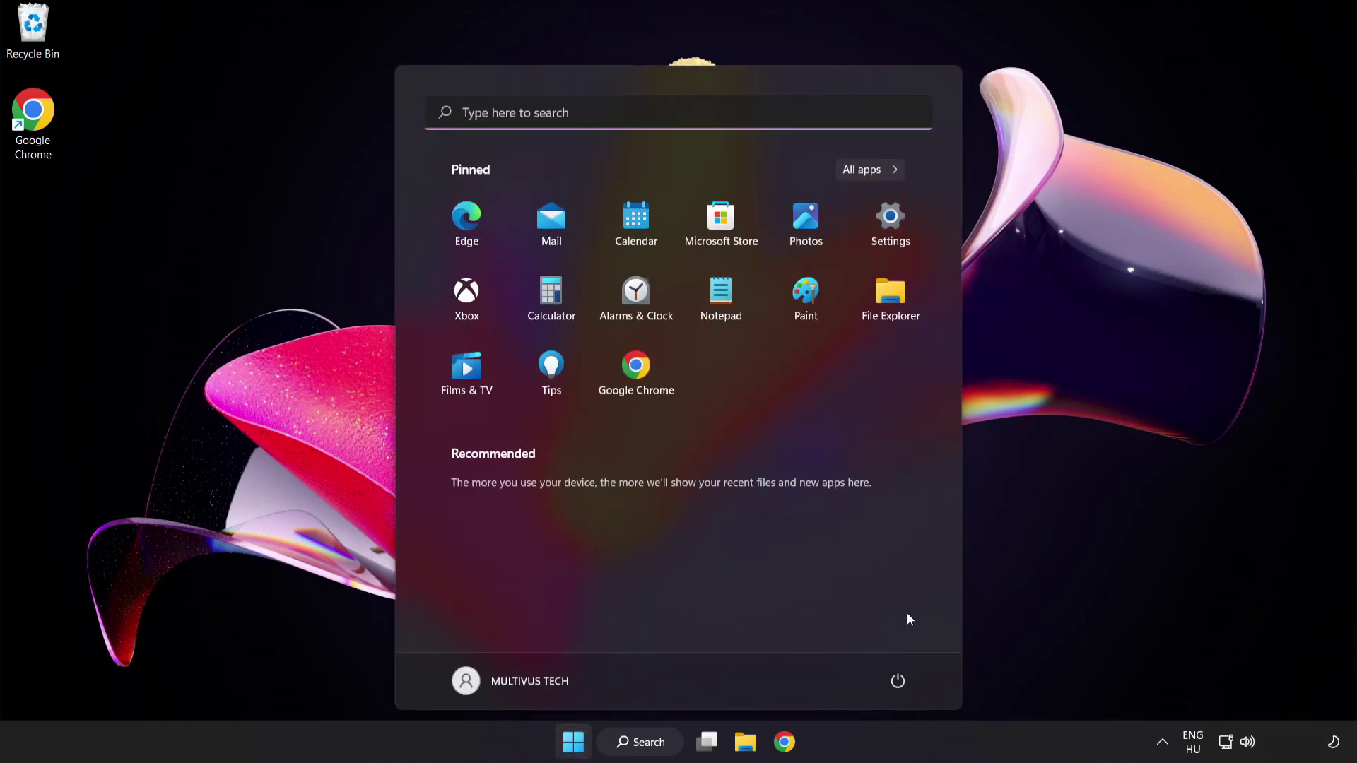
pyautogui.click(898, 681)
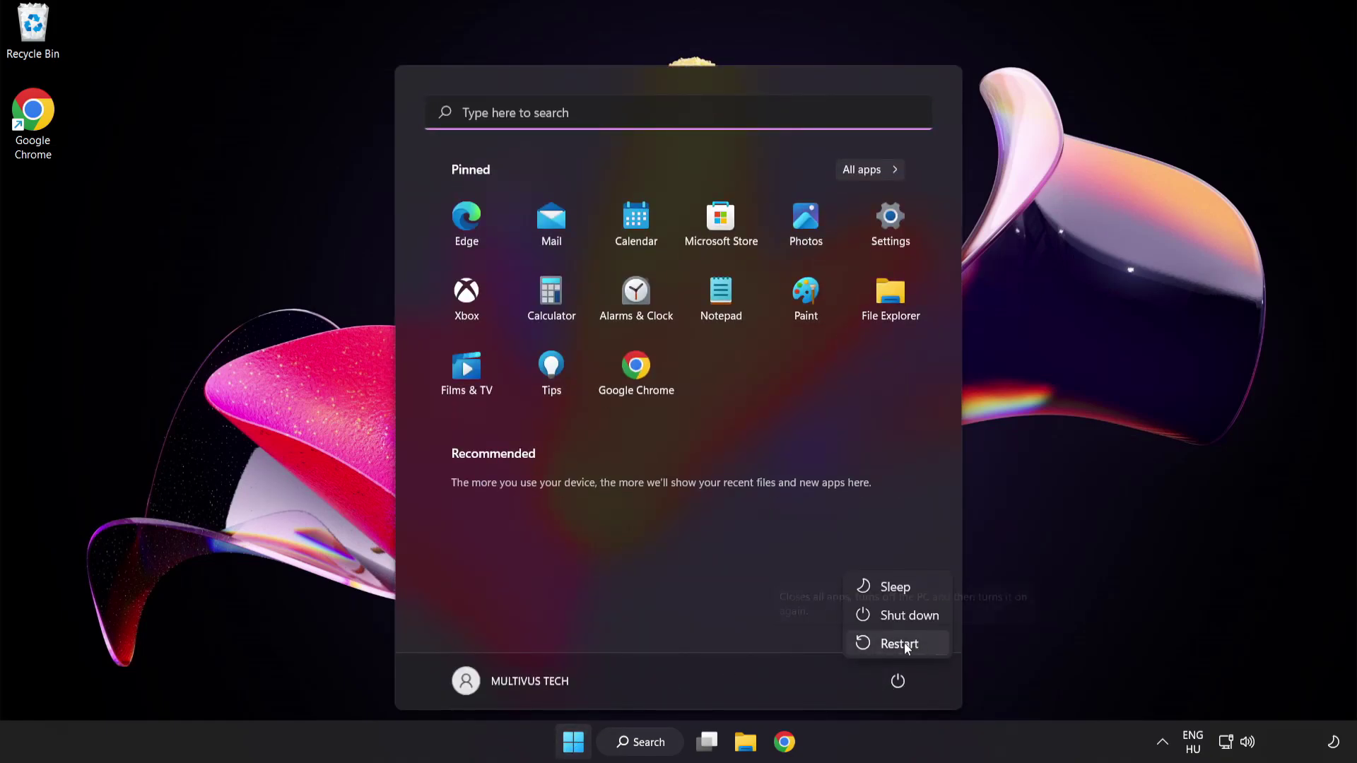